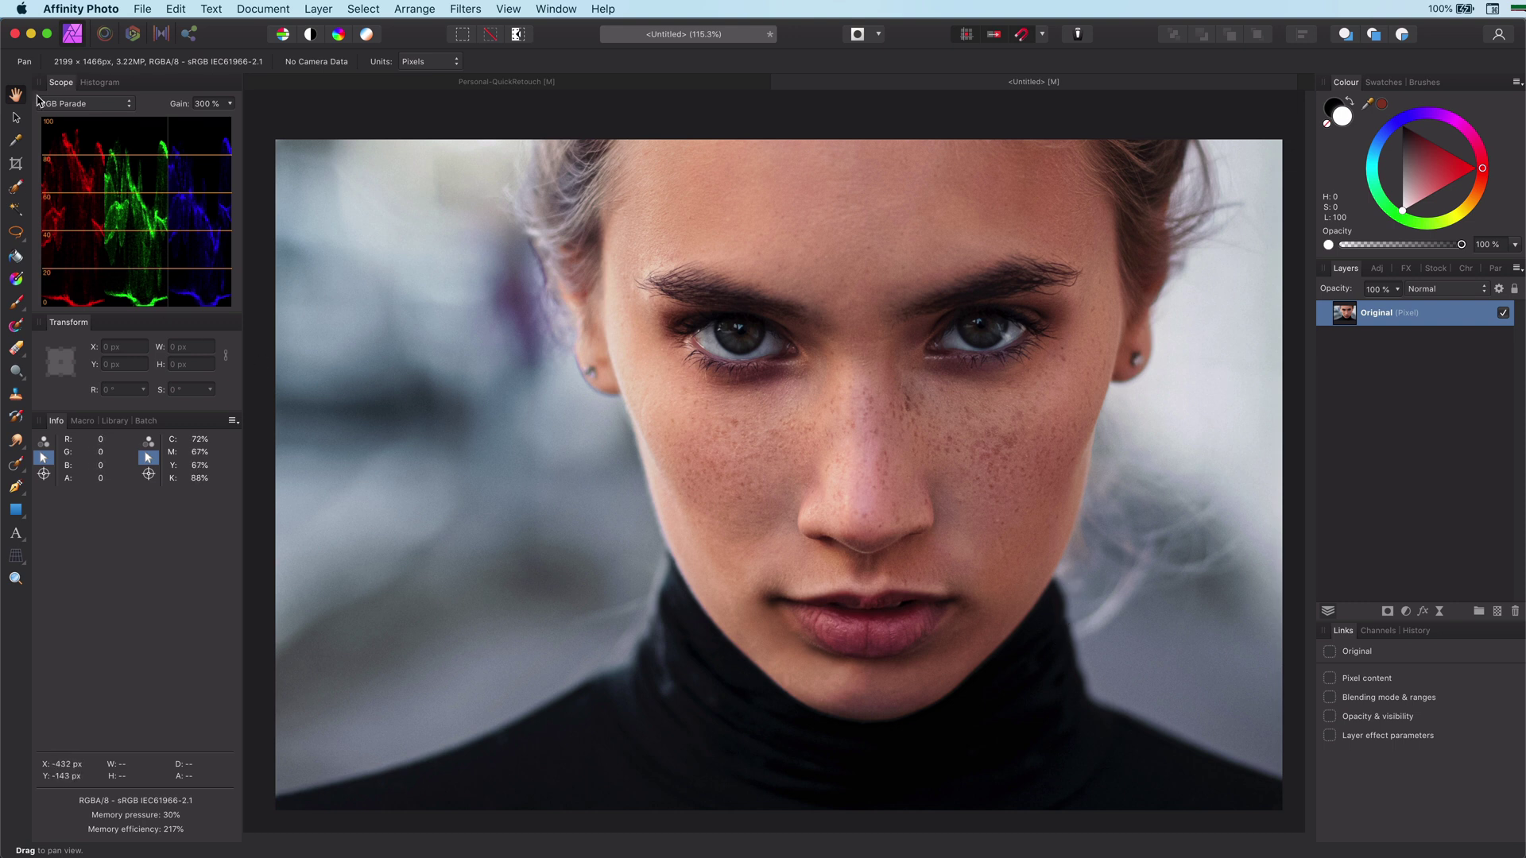
Duplicate the Original layer three times with Cmd+J, then select the second copy.
left_click(16, 121)
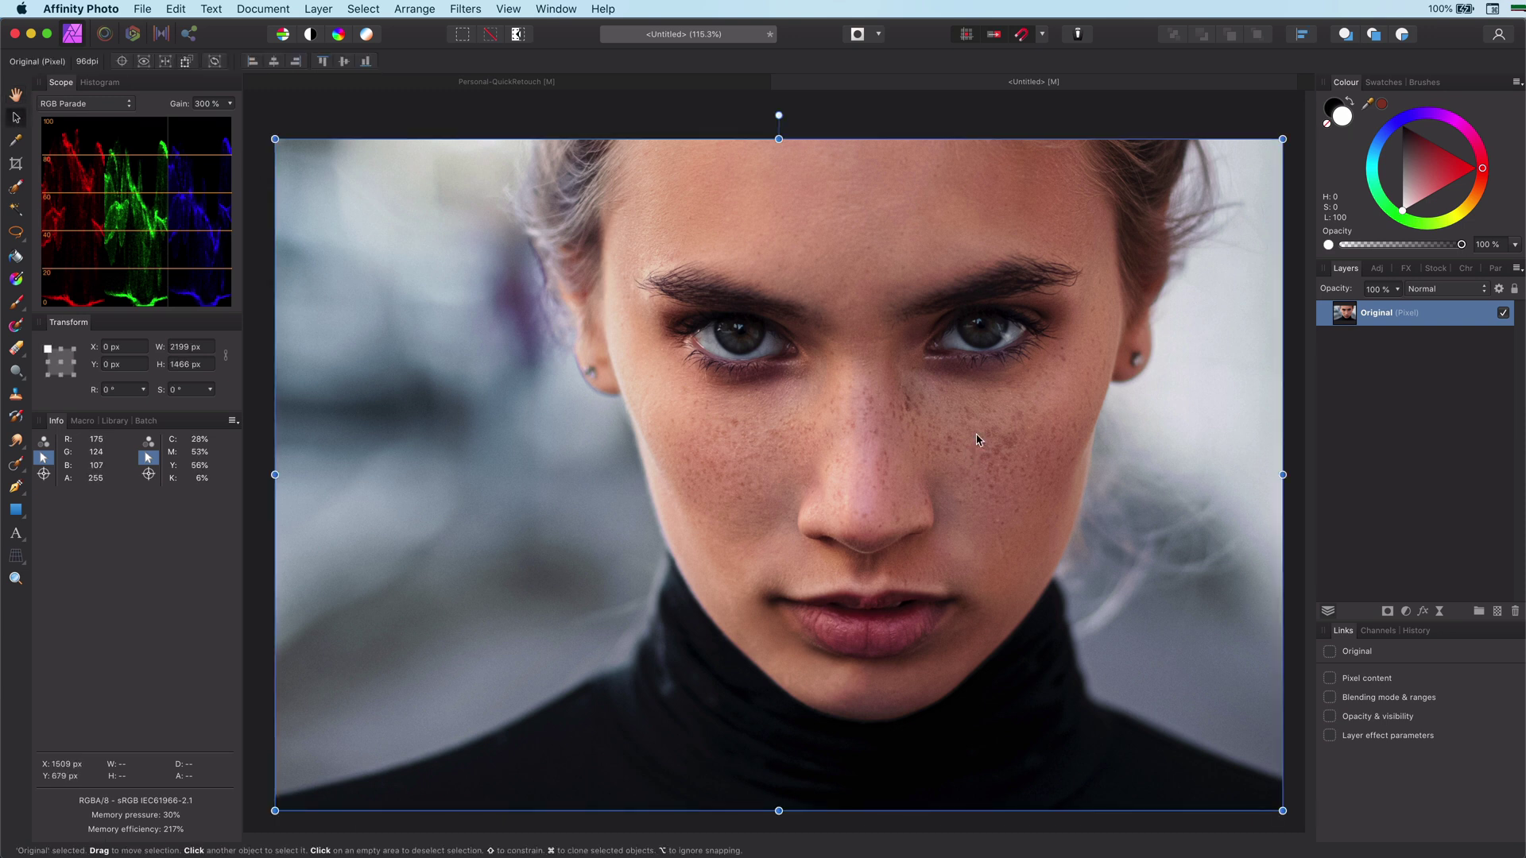
left_click(854, 121)
left_click(1397, 321)
left_click(853, 123)
left_click(1396, 322)
key("super+j")
key("super+j")
key("super+j")
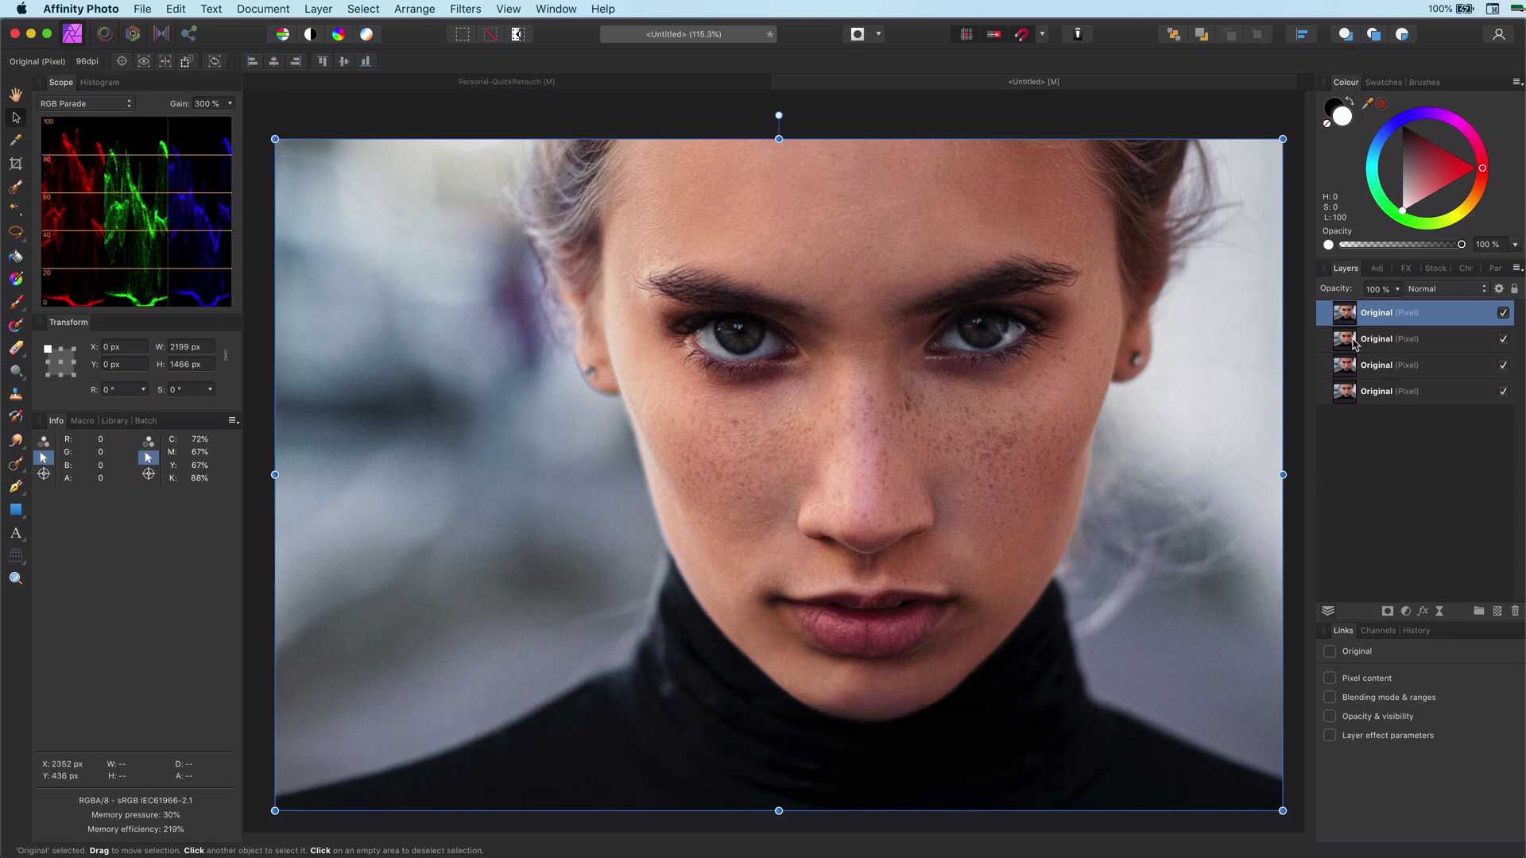
left_click(1355, 340)
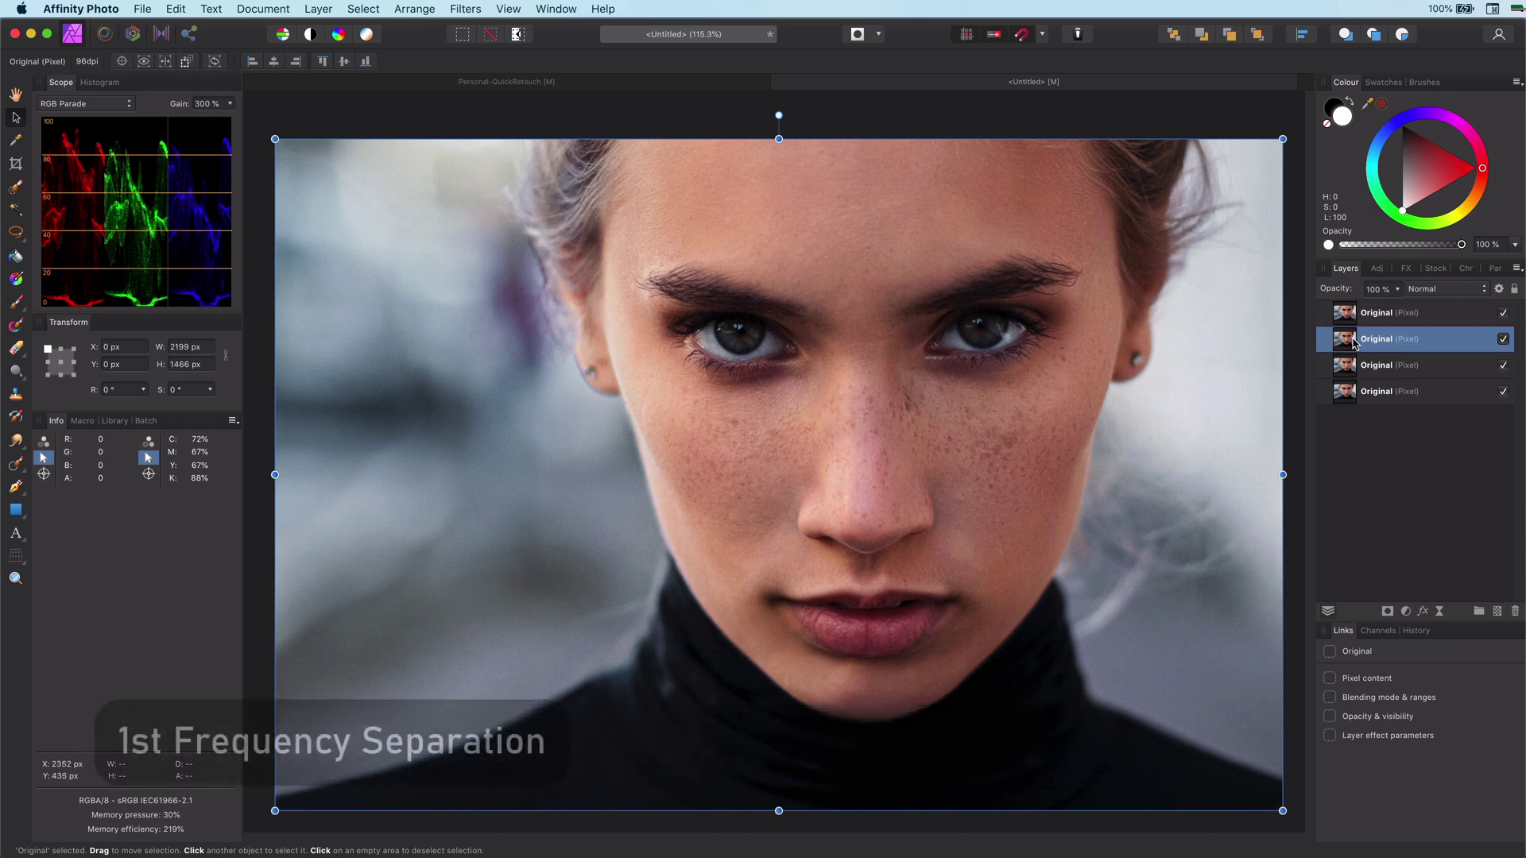
Apply Frequency Separation at 2 px radius to the second Original, previewing with the top layer hidden.
left_click(461, 11)
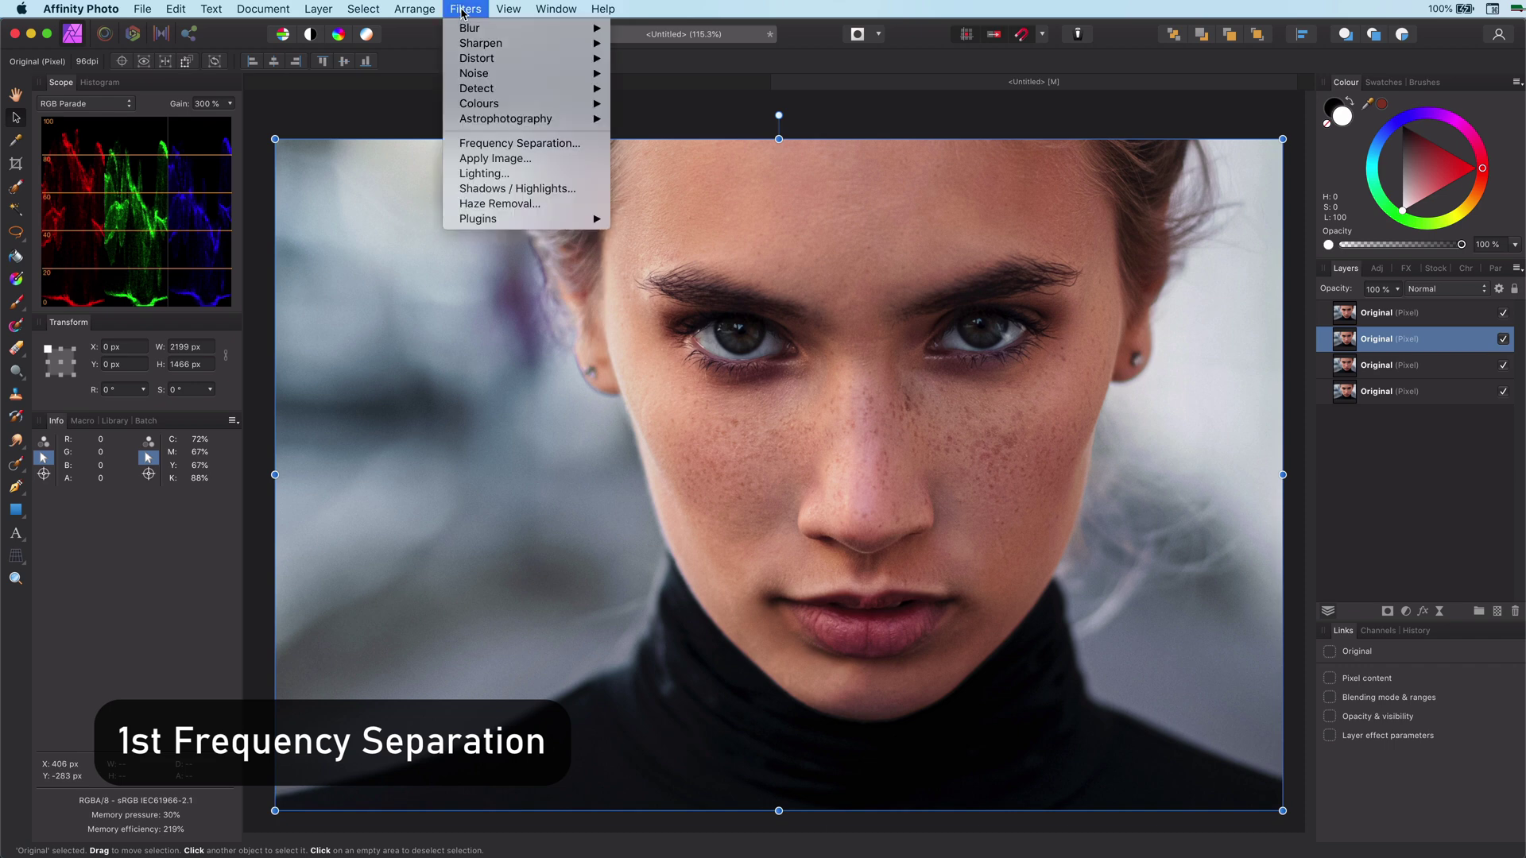
left_click(495, 146)
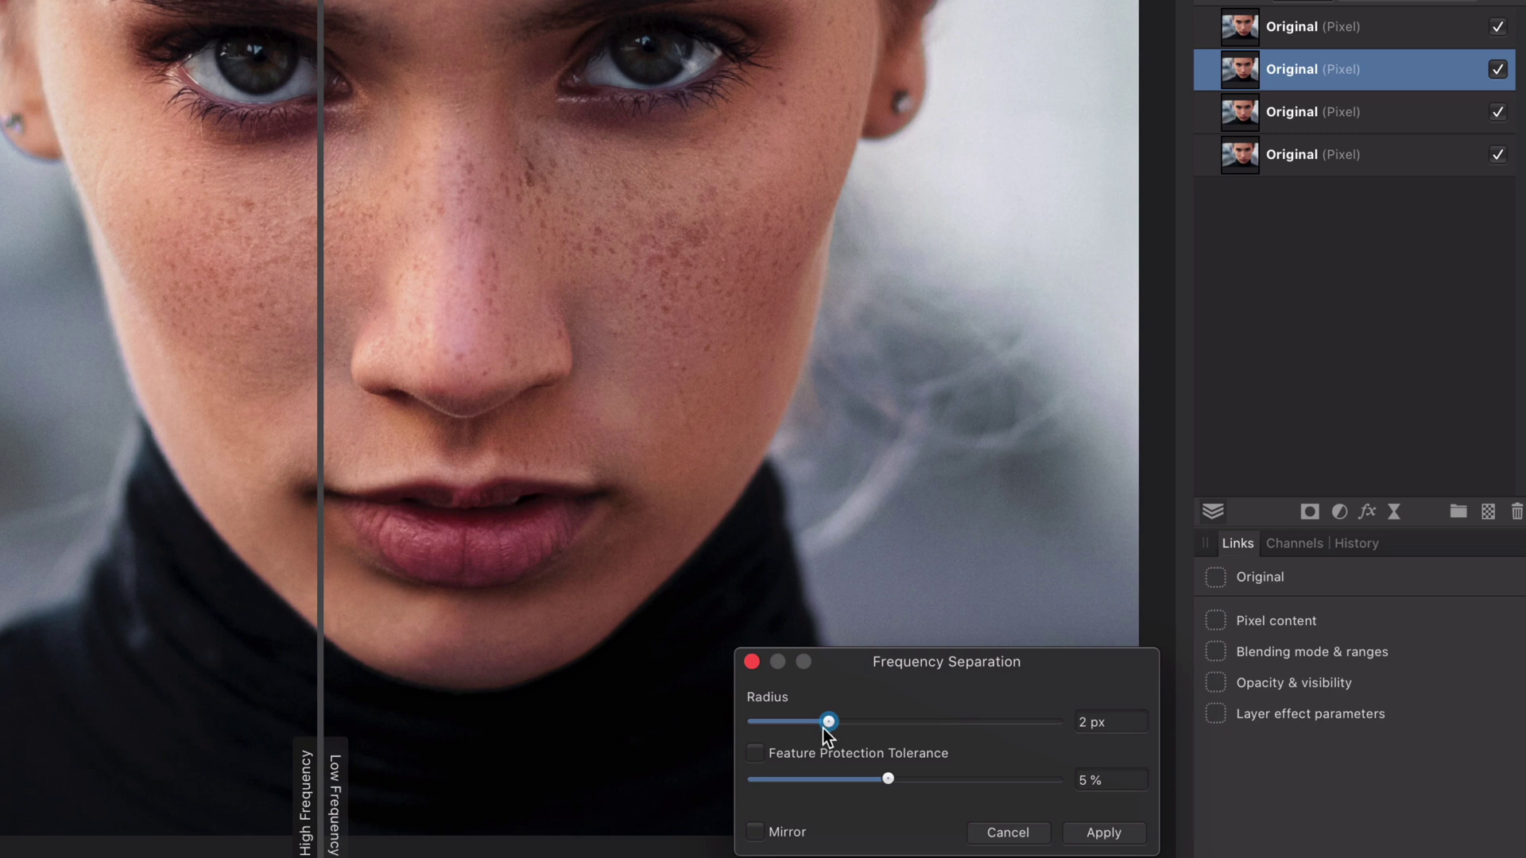
left_click(1499, 27)
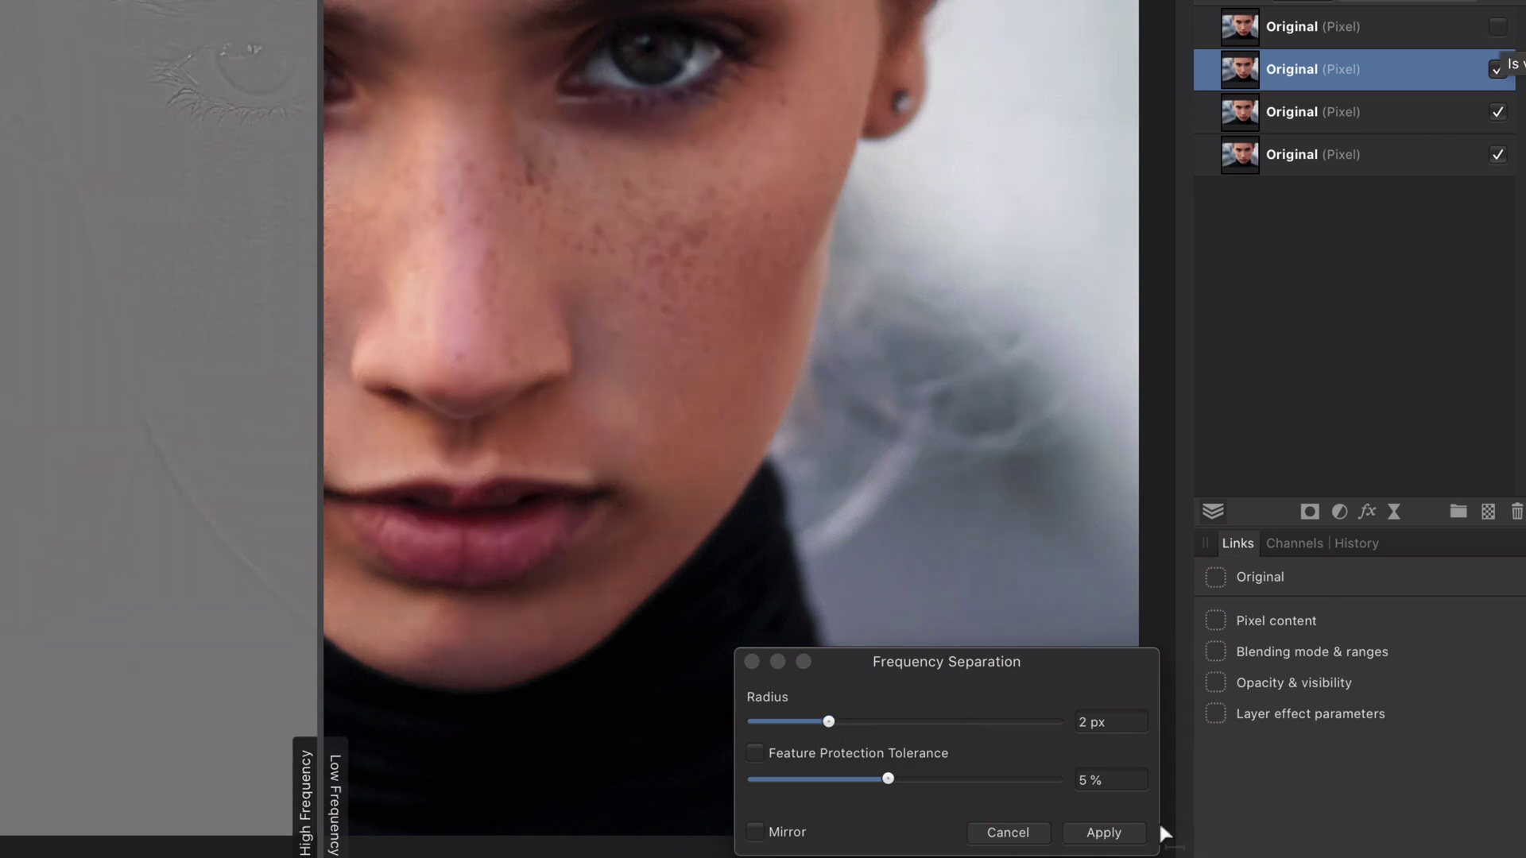
left_click(1120, 834)
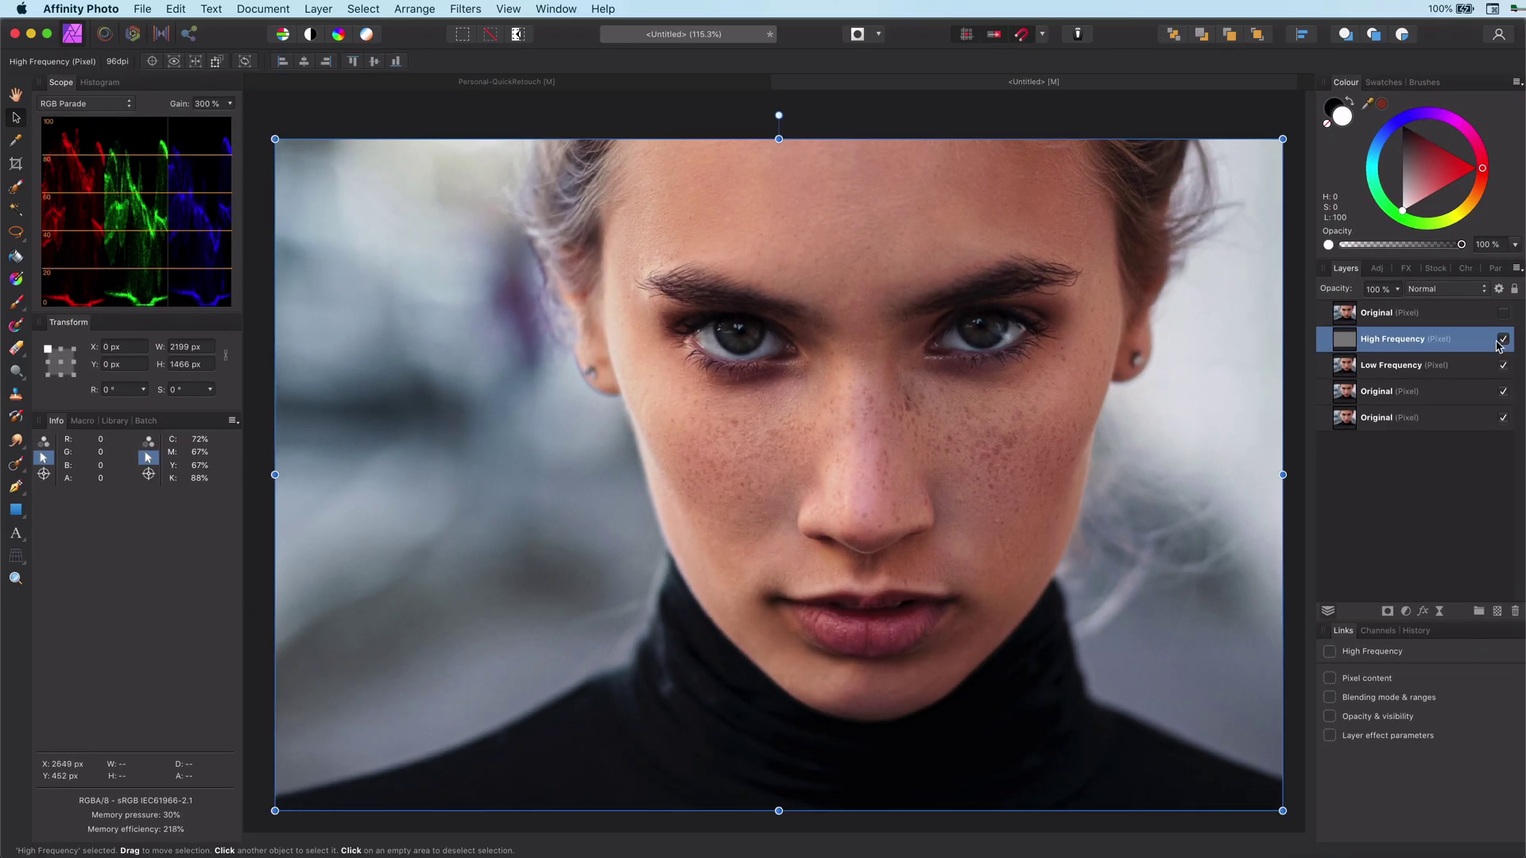
Apply Frequency Separation to the top Original with 11.1 px radius and 50% feature protection.
left_click(1414, 318)
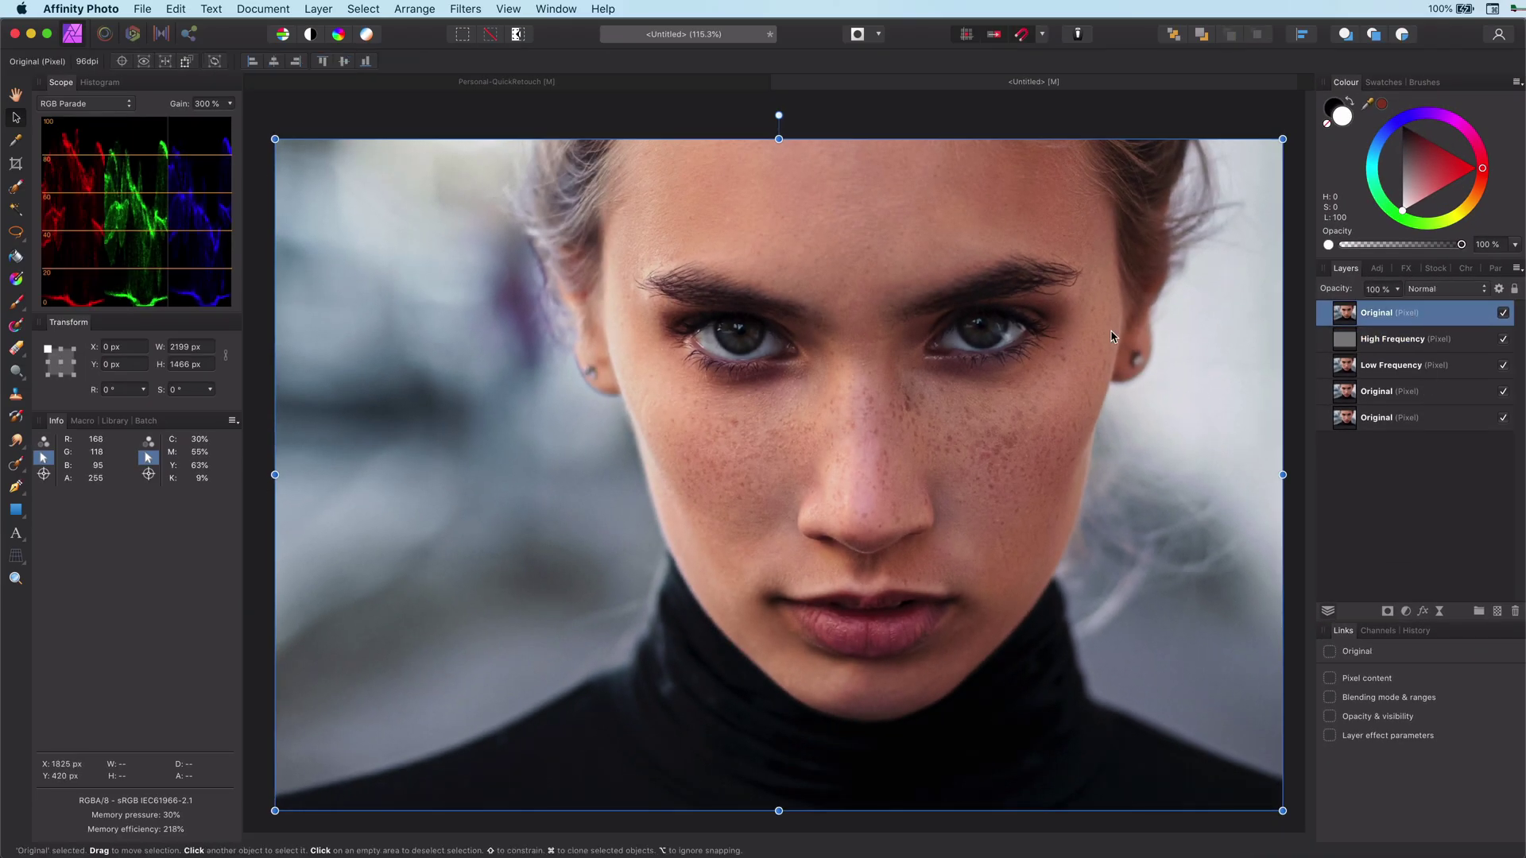
left_click(465, 9)
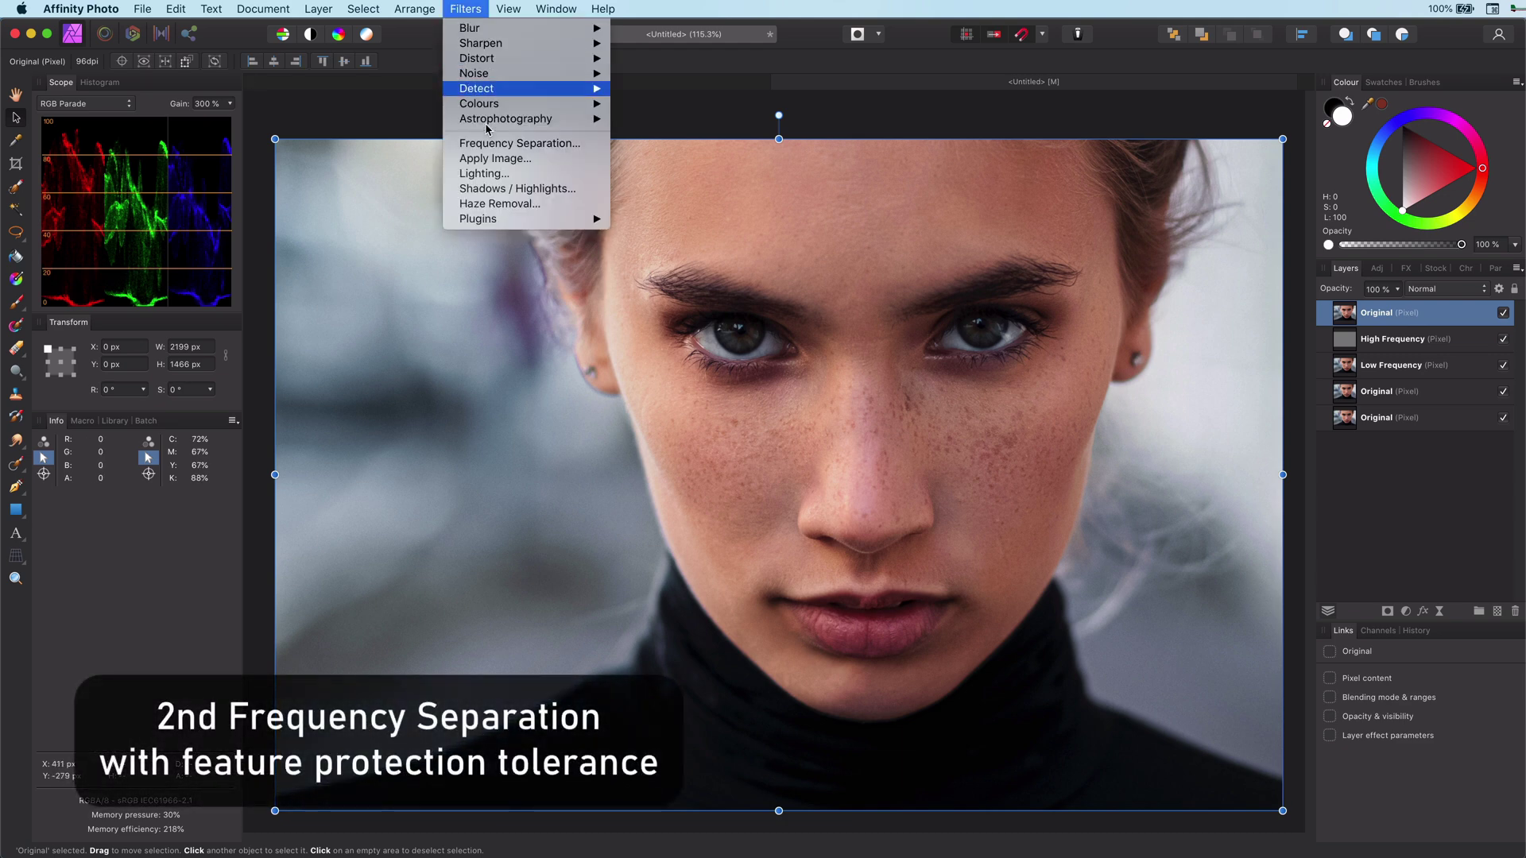
left_click(488, 148)
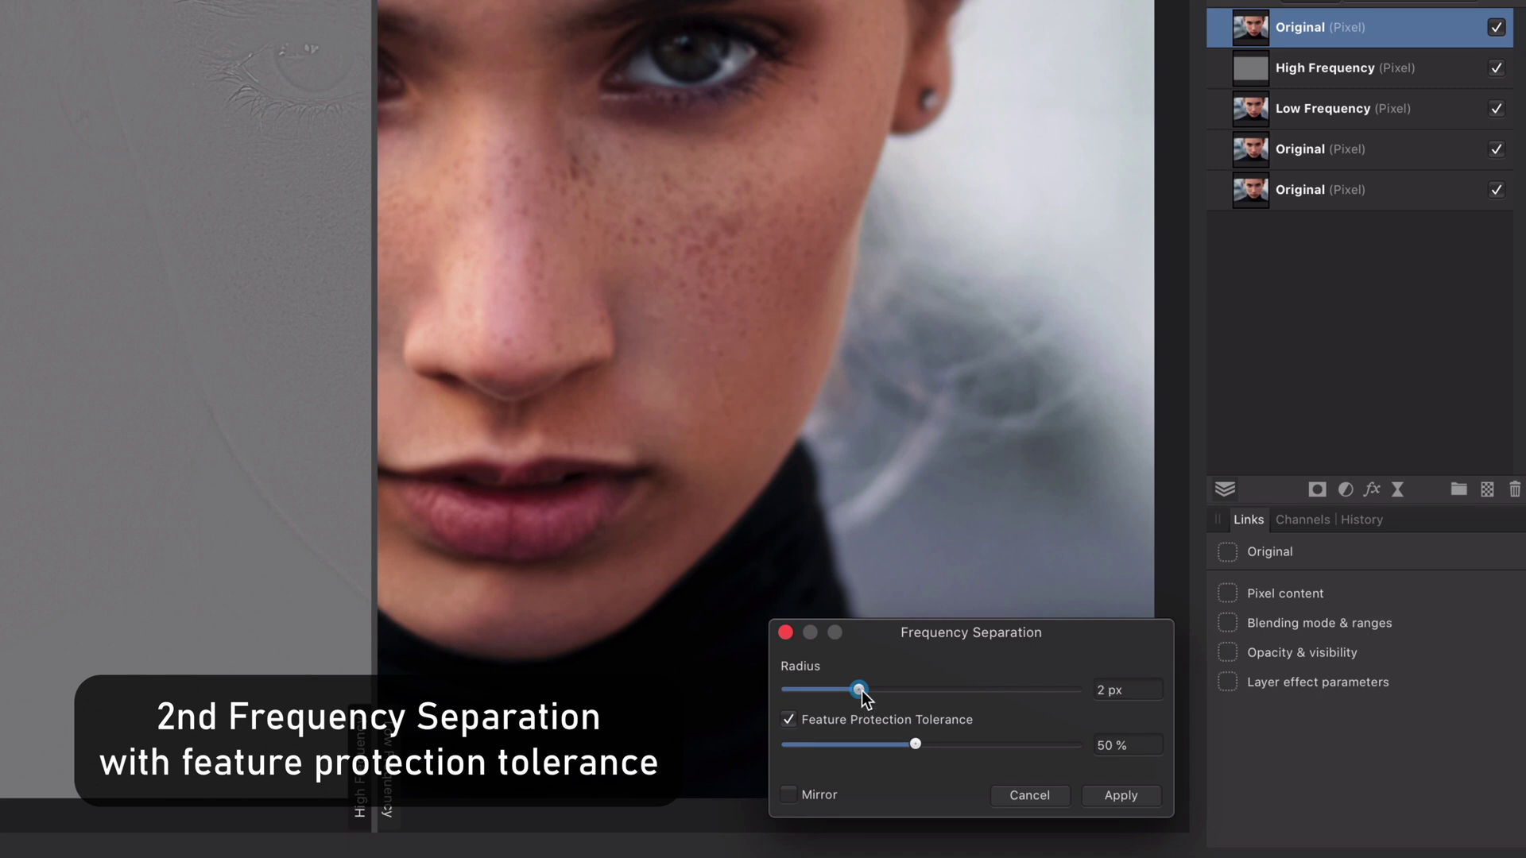
left_click_drag(862, 696, 917, 695)
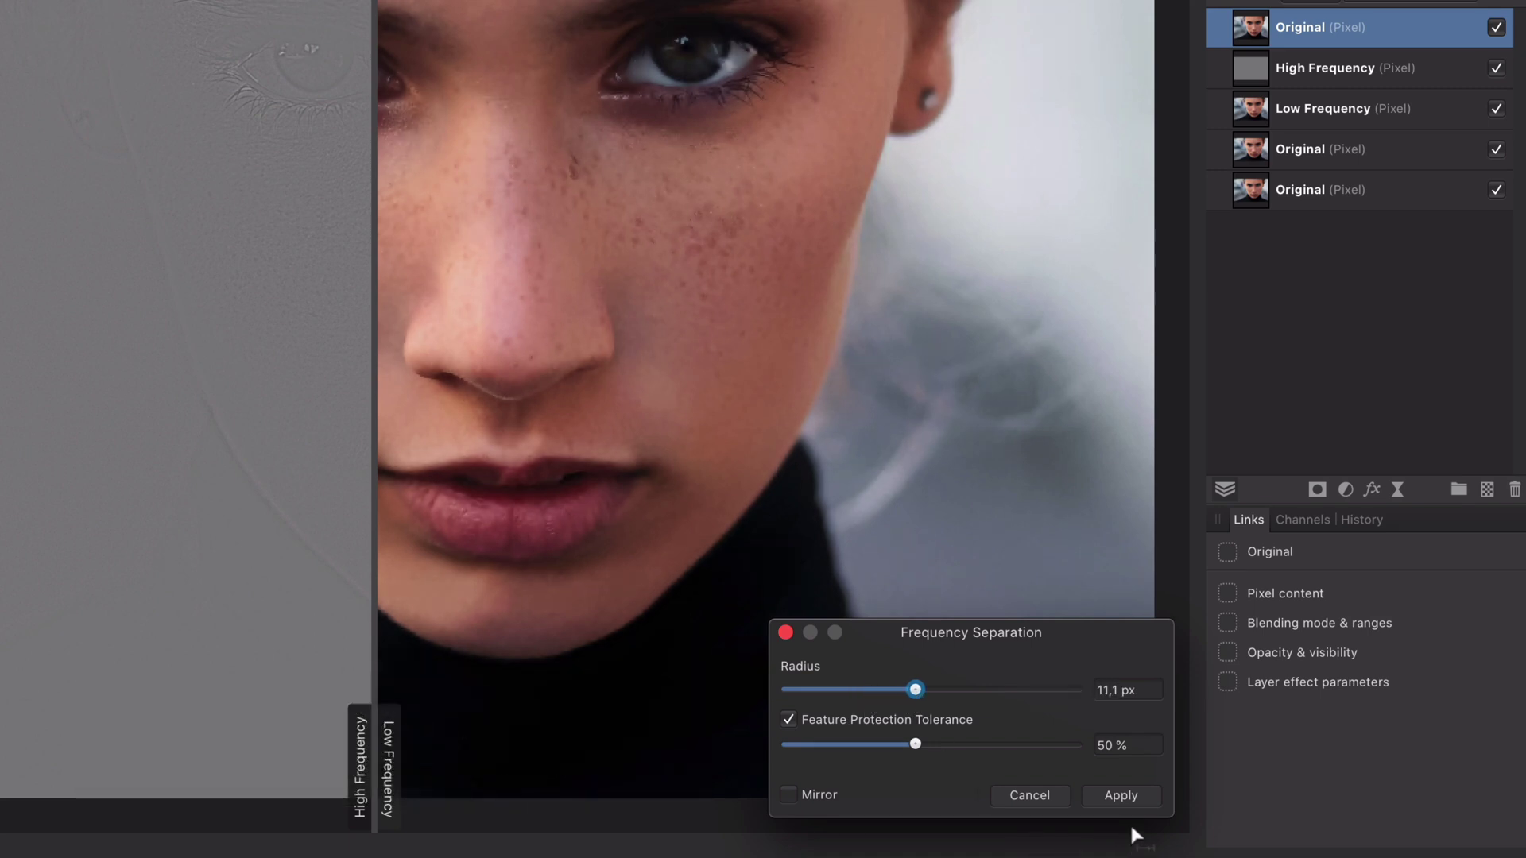
left_click(1124, 799)
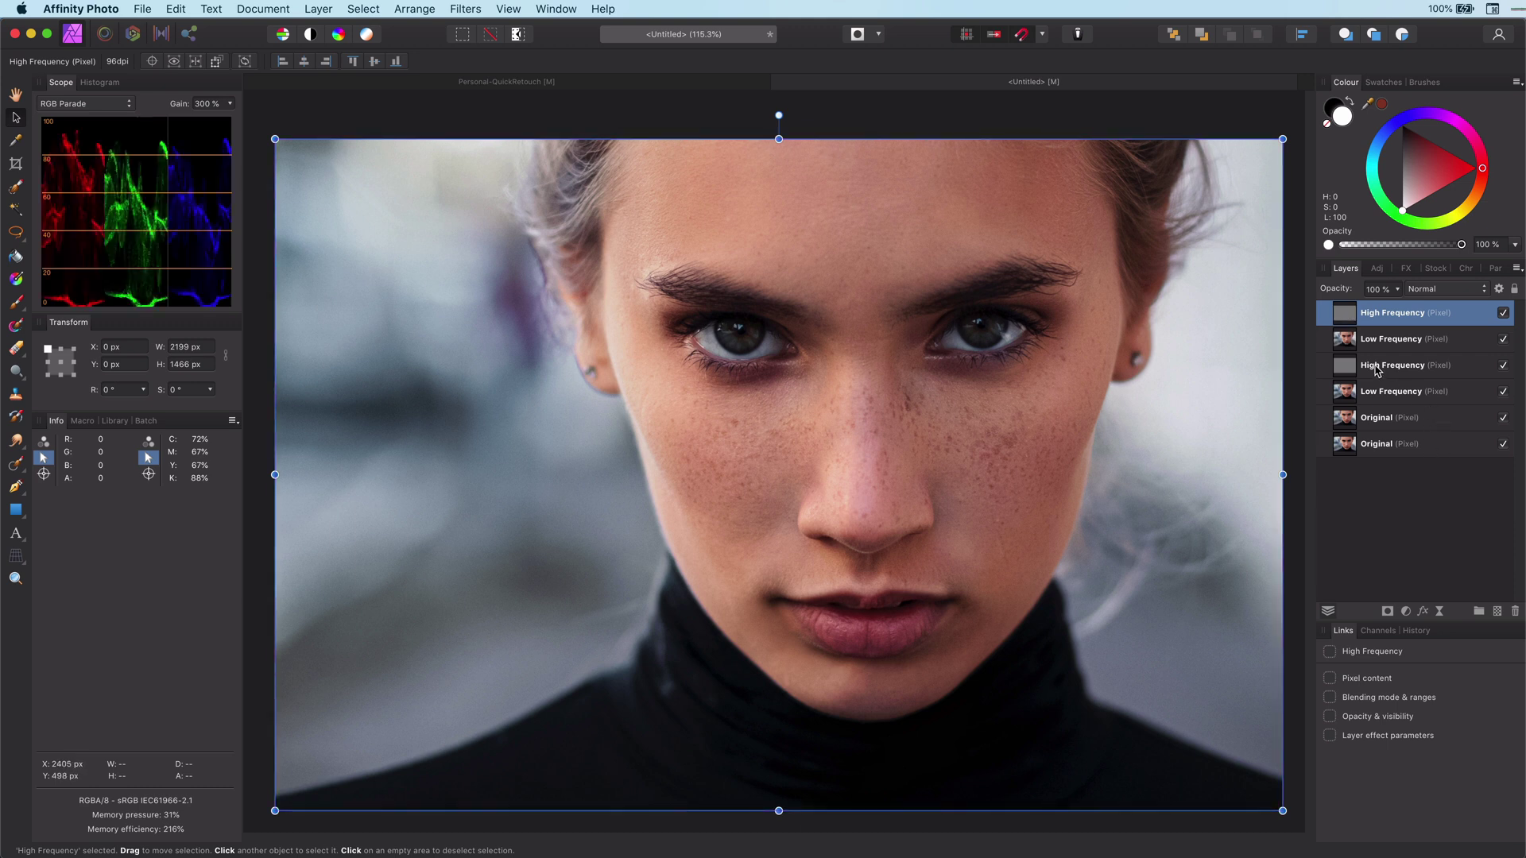
Move a Low Frequency layer under the second High Frequency layer and make a Live Stack Group with an Original.
left_click_drag(1349, 339, 1401, 373)
left_click(1400, 367)
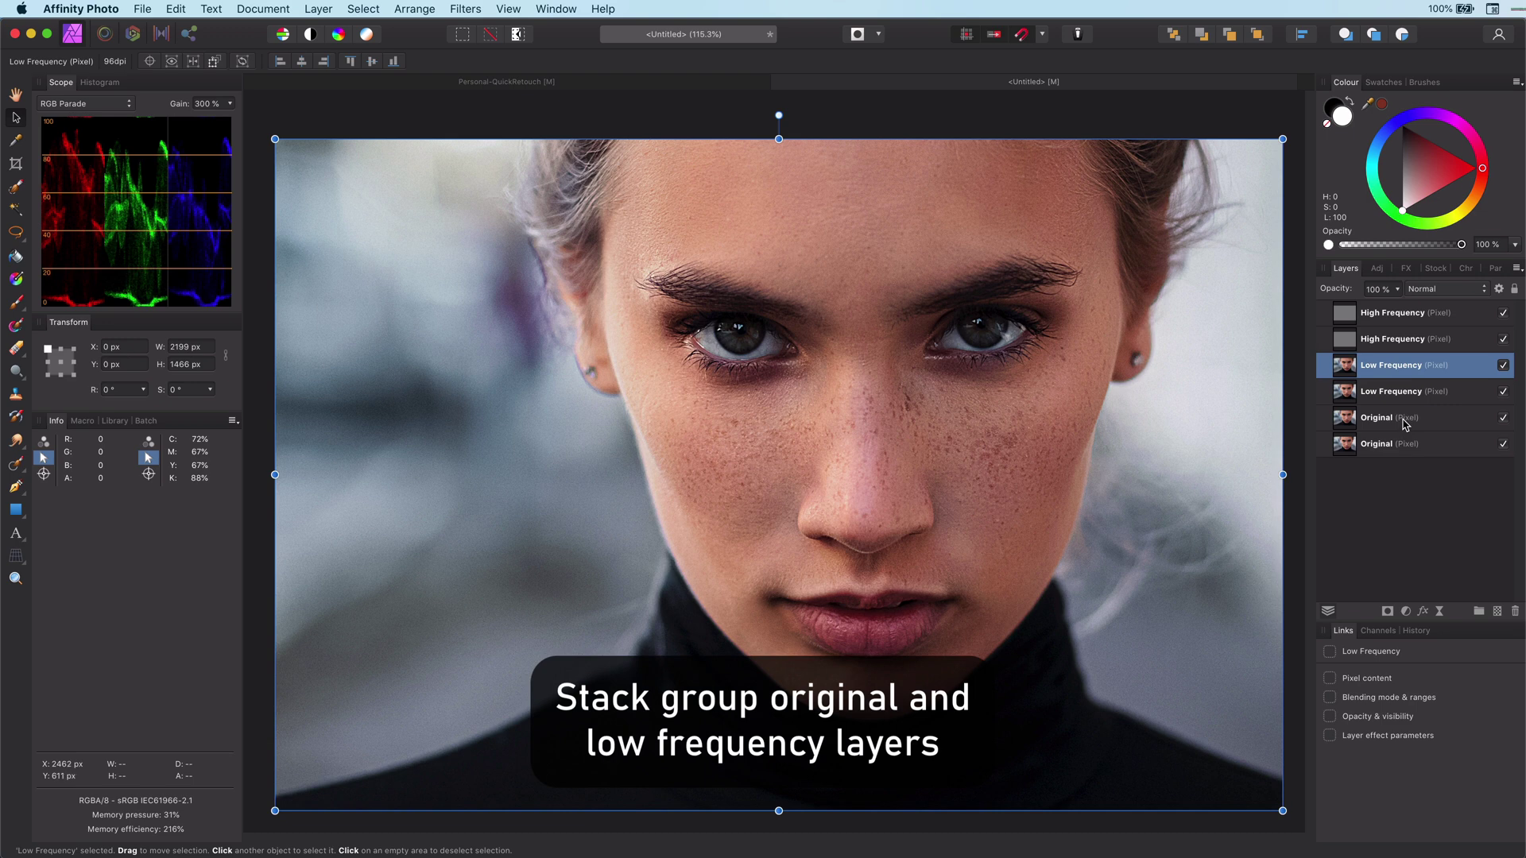
left_click(1405, 422, "shift")
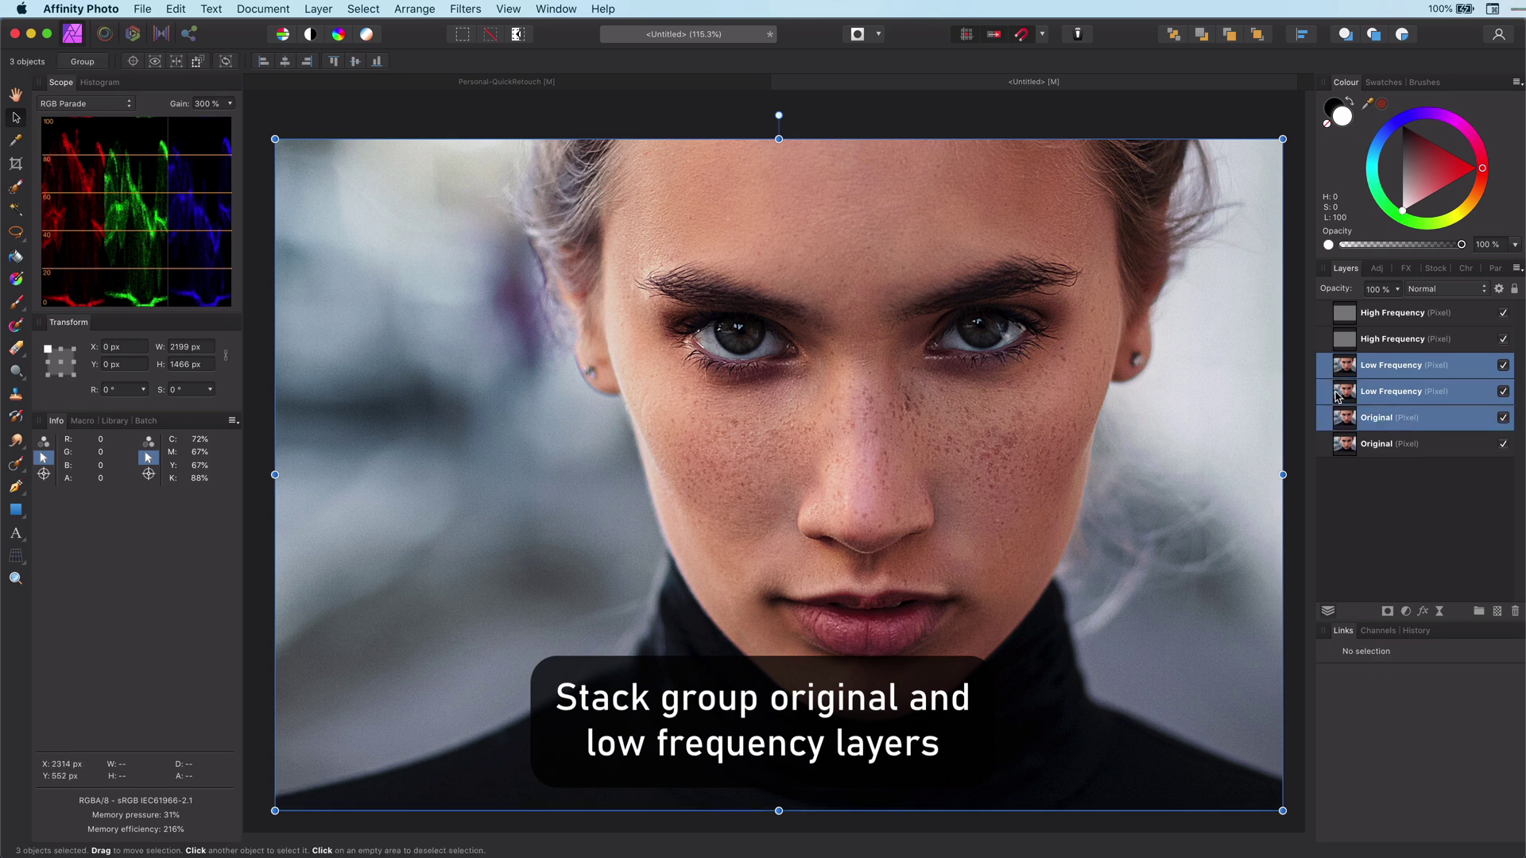
left_click(415, 9)
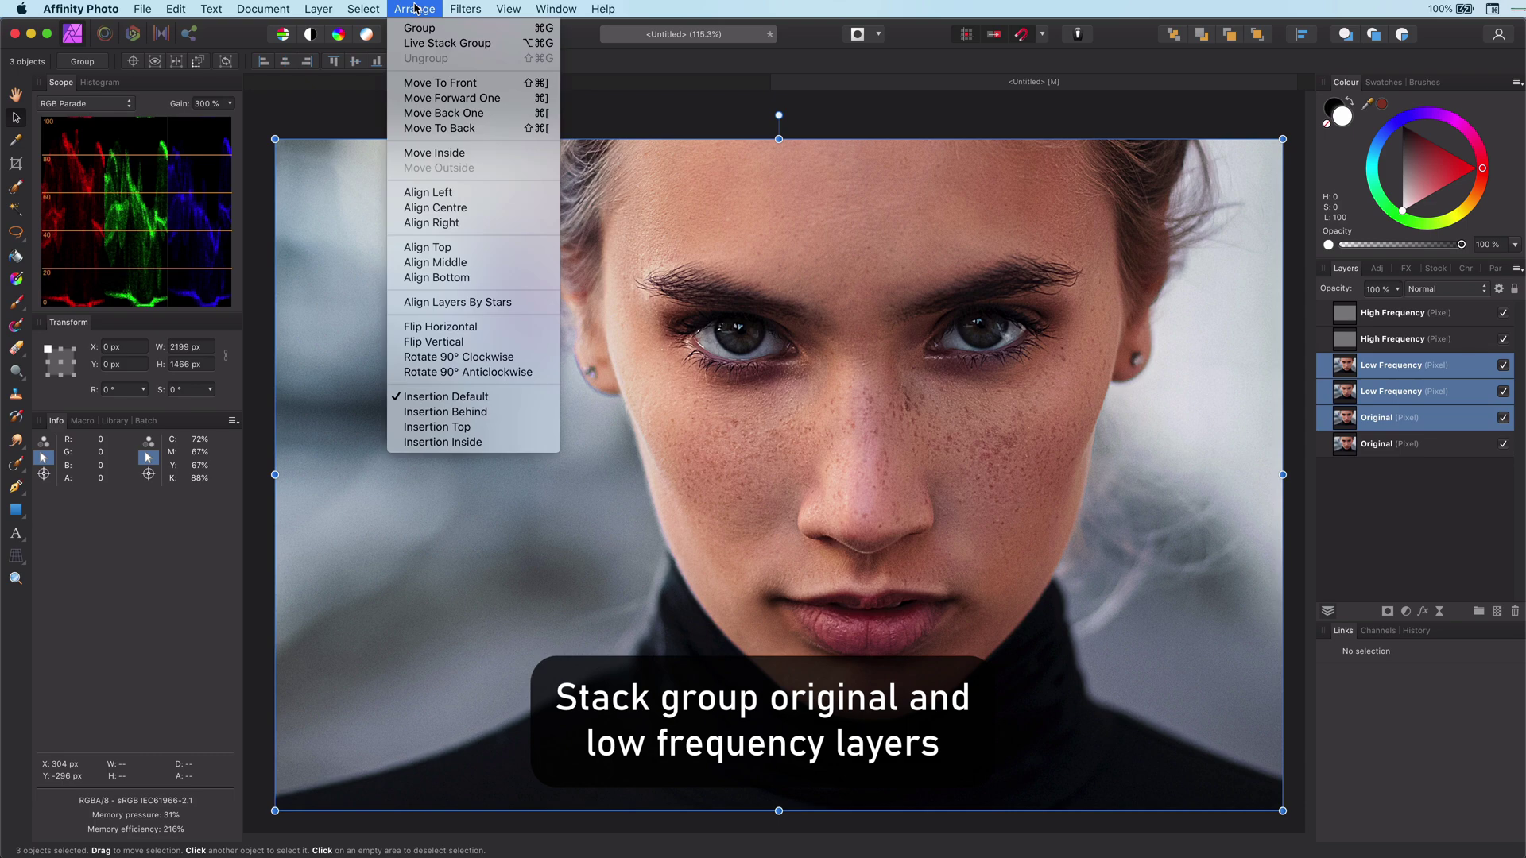
left_click(429, 43)
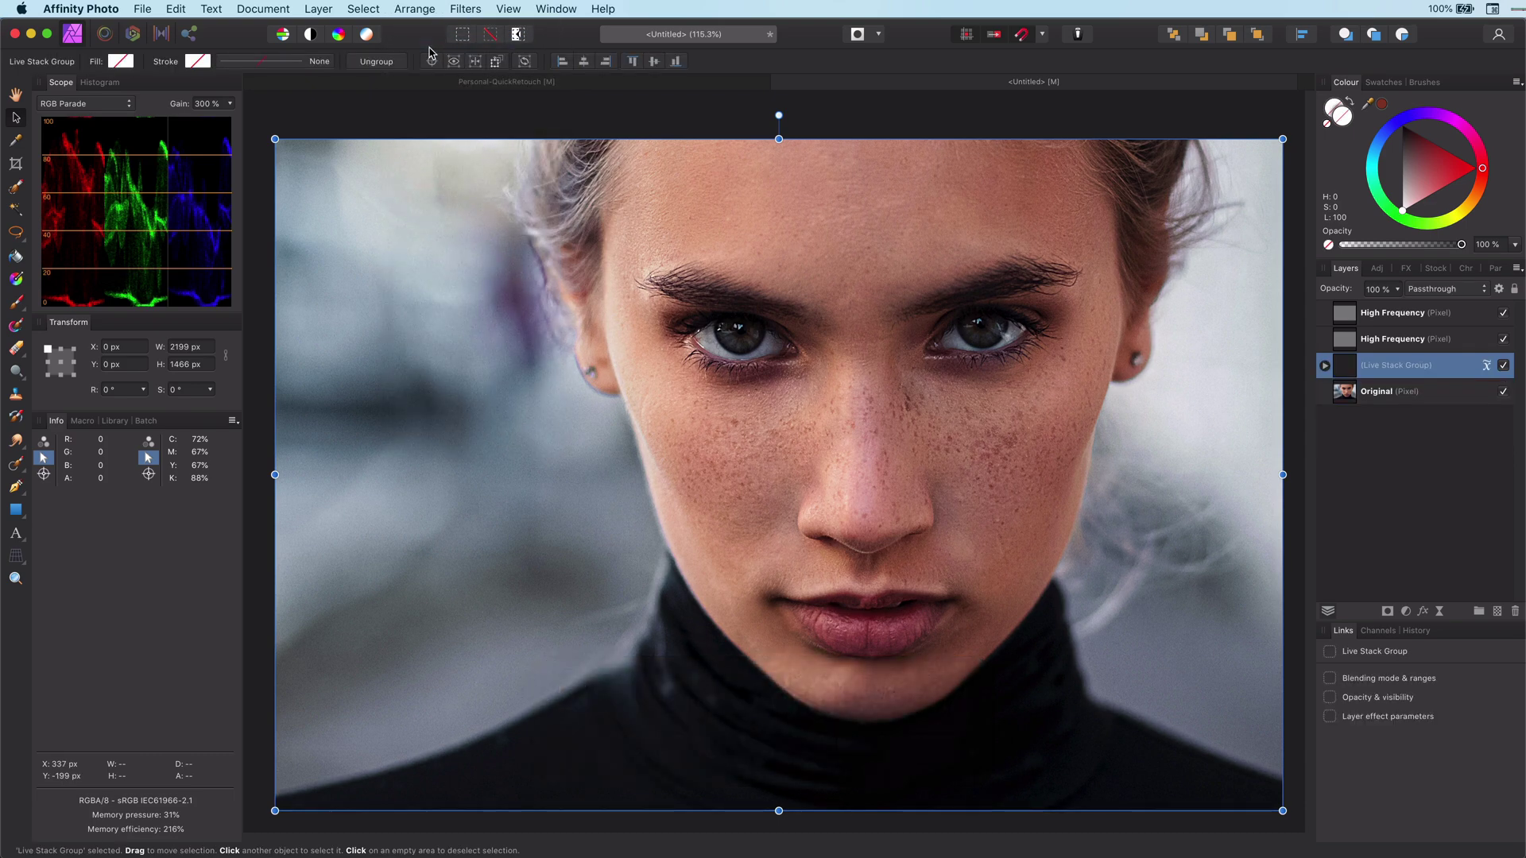
Hide the top High Frequency layer and group the other with the Live Stack Group, comparing before/after.
left_click(1503, 314)
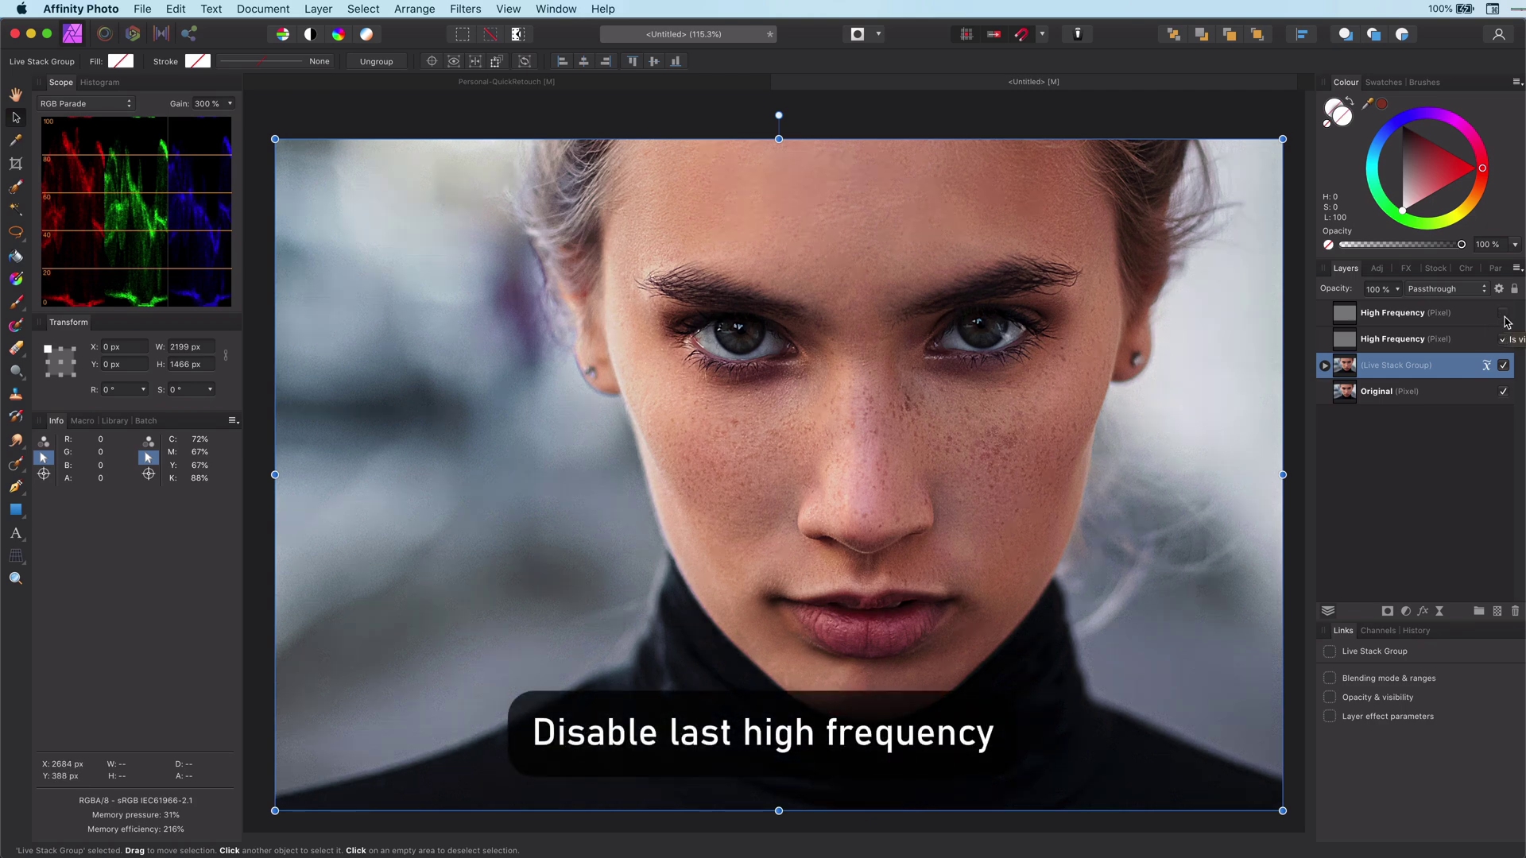
left_click(1384, 340, "shift")
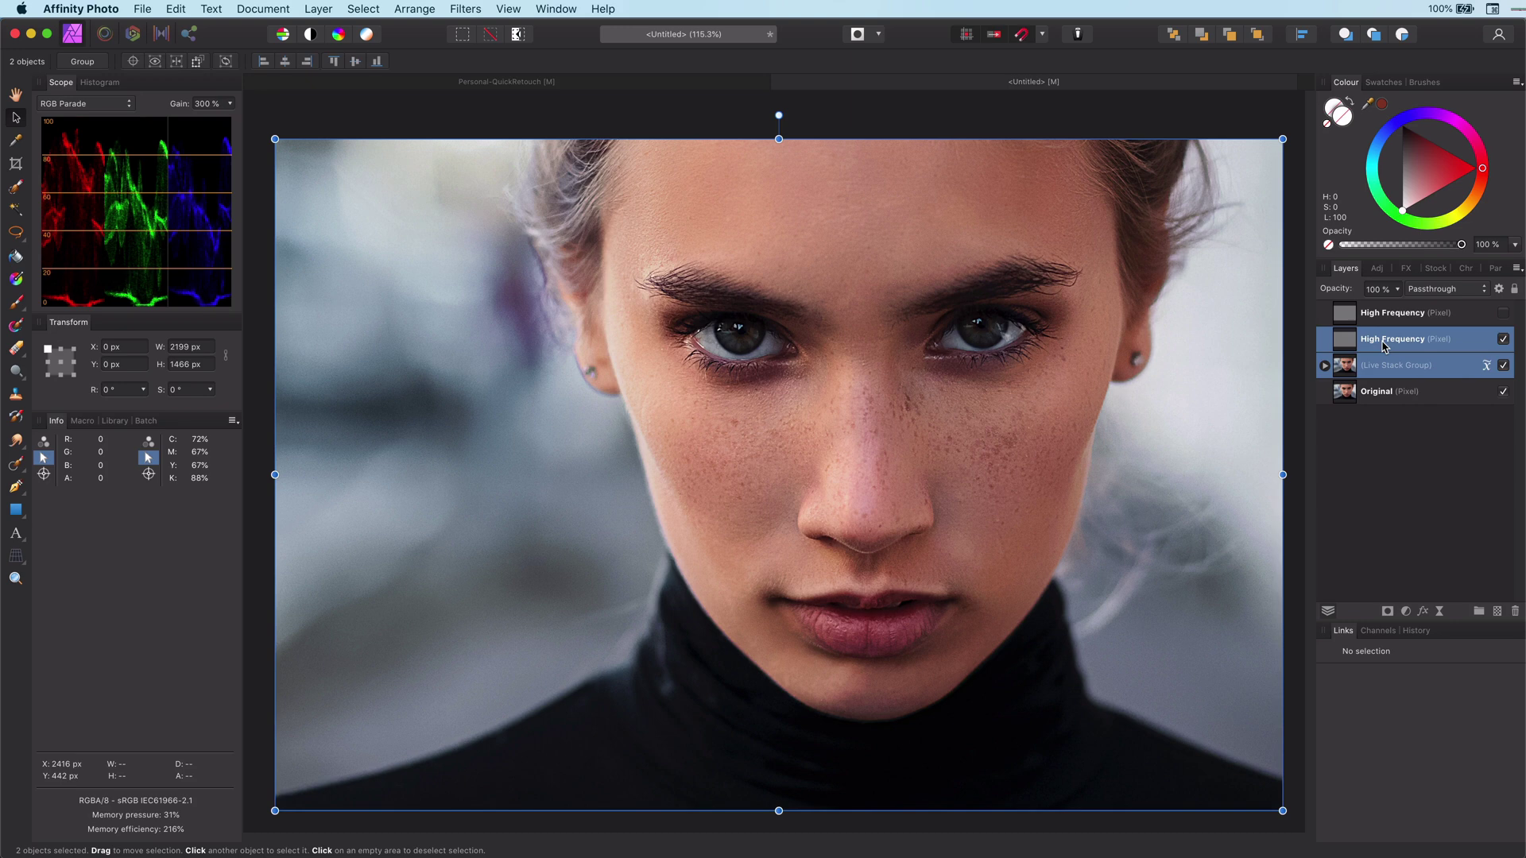
key("super+g")
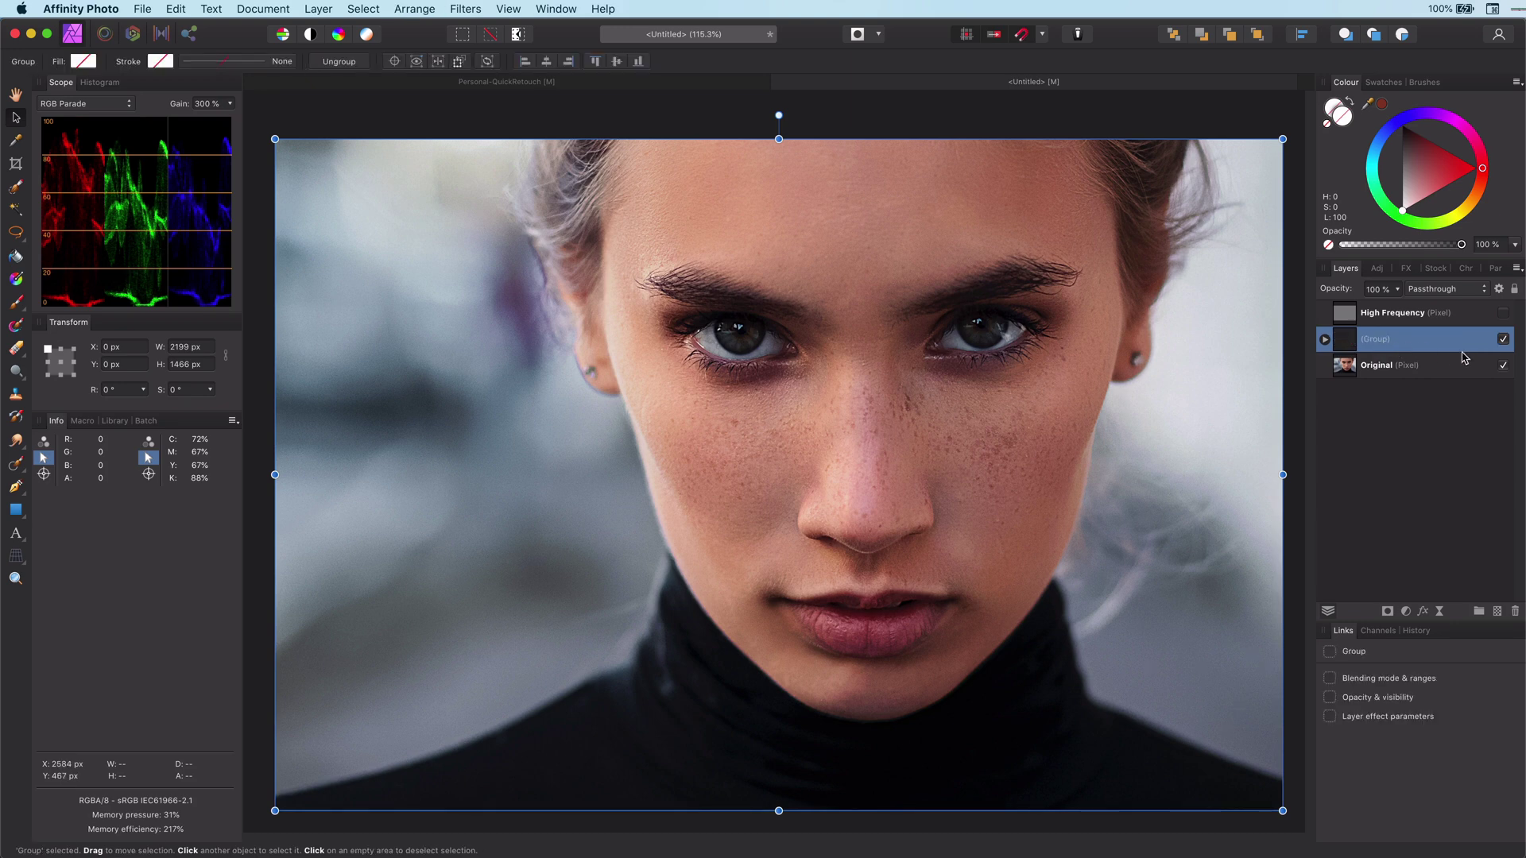
left_click(1503, 340)
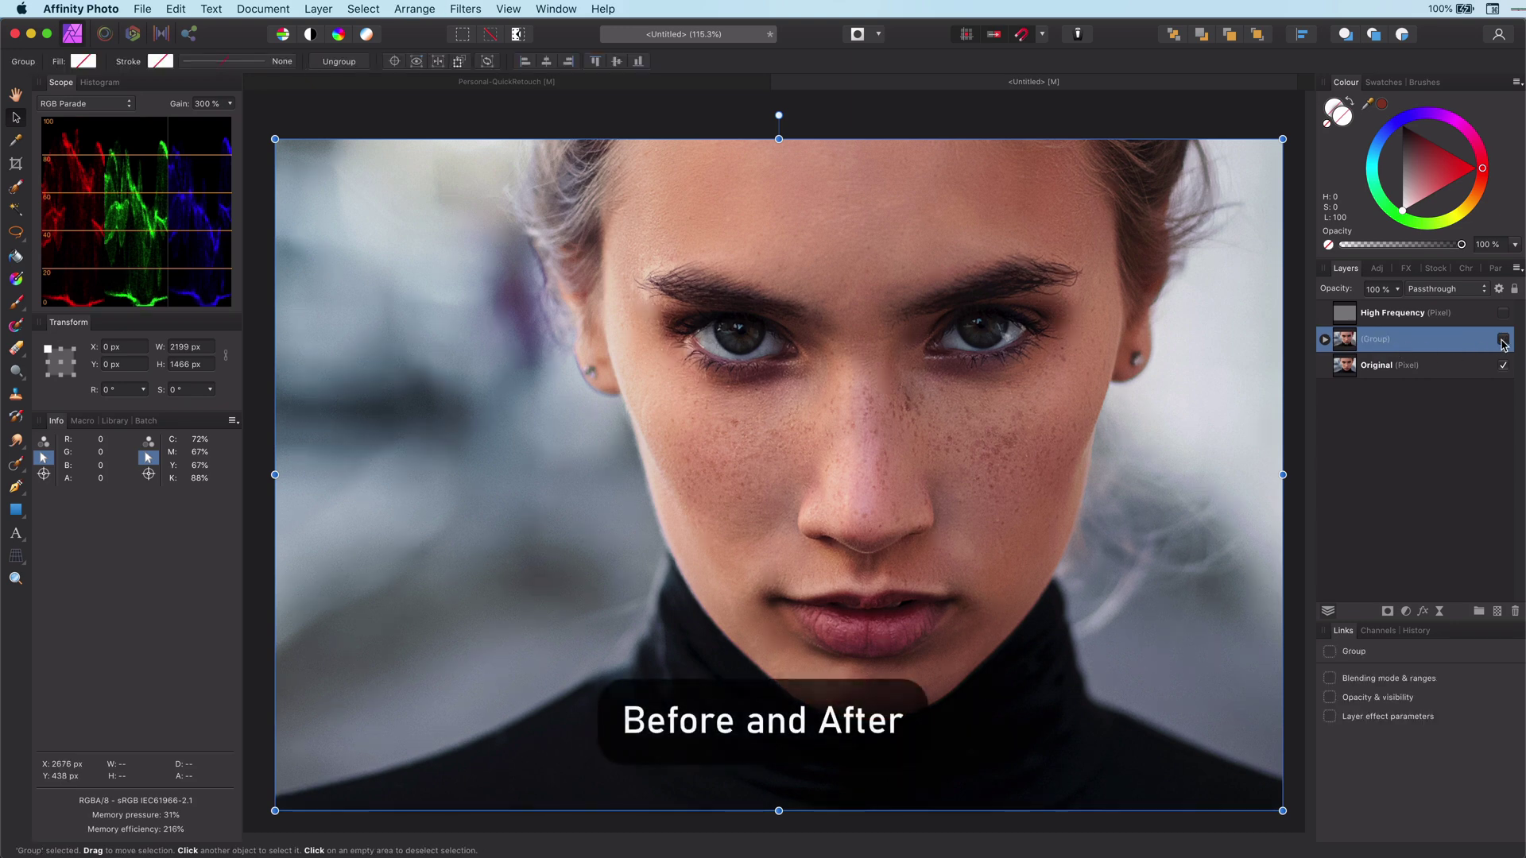
left_click(1503, 340)
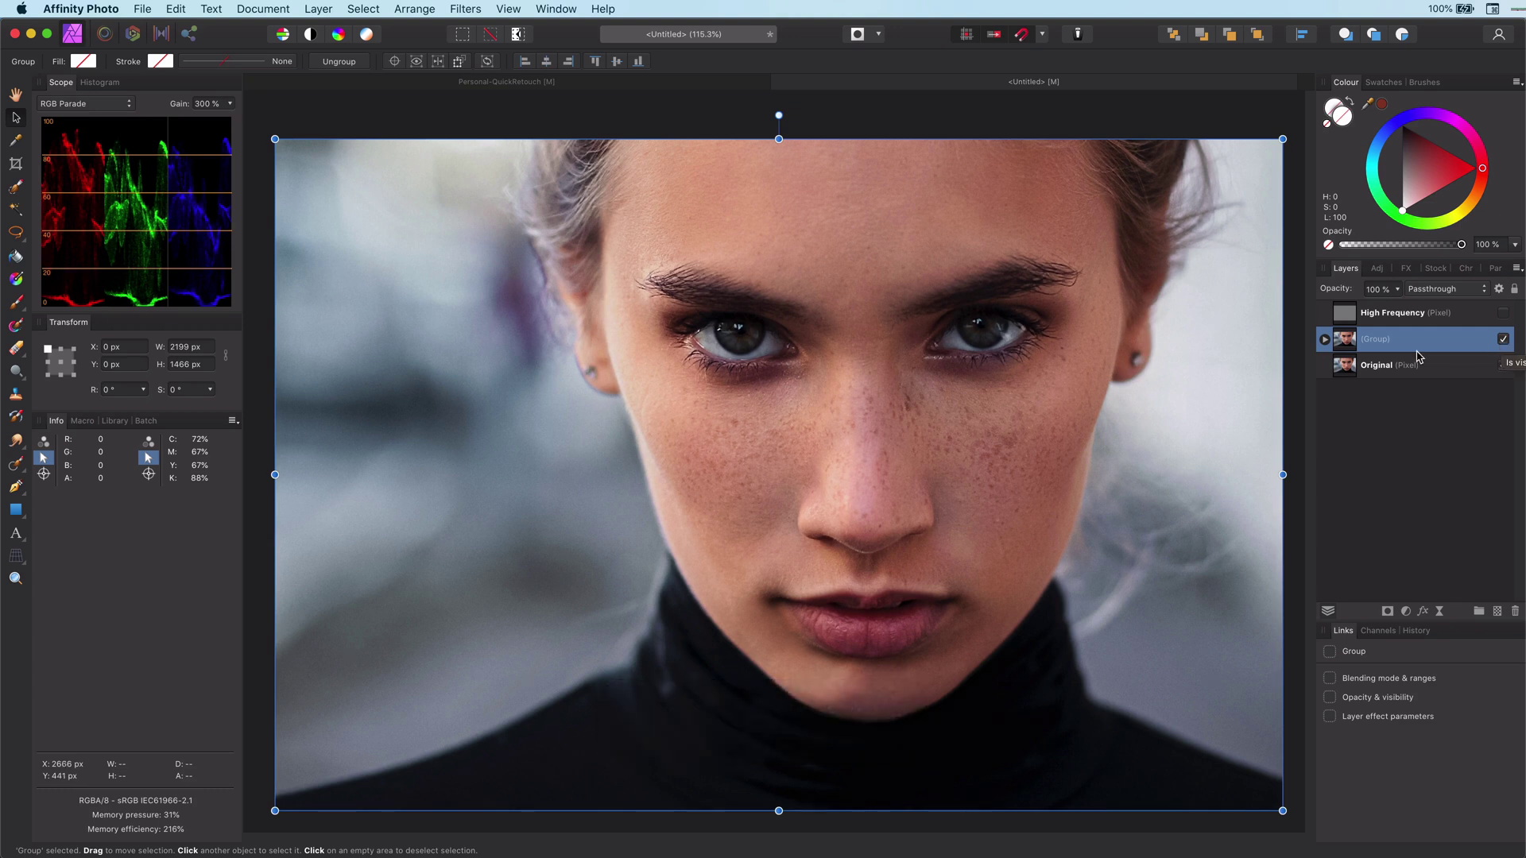
left_click(1325, 340)
left_click(1326, 365)
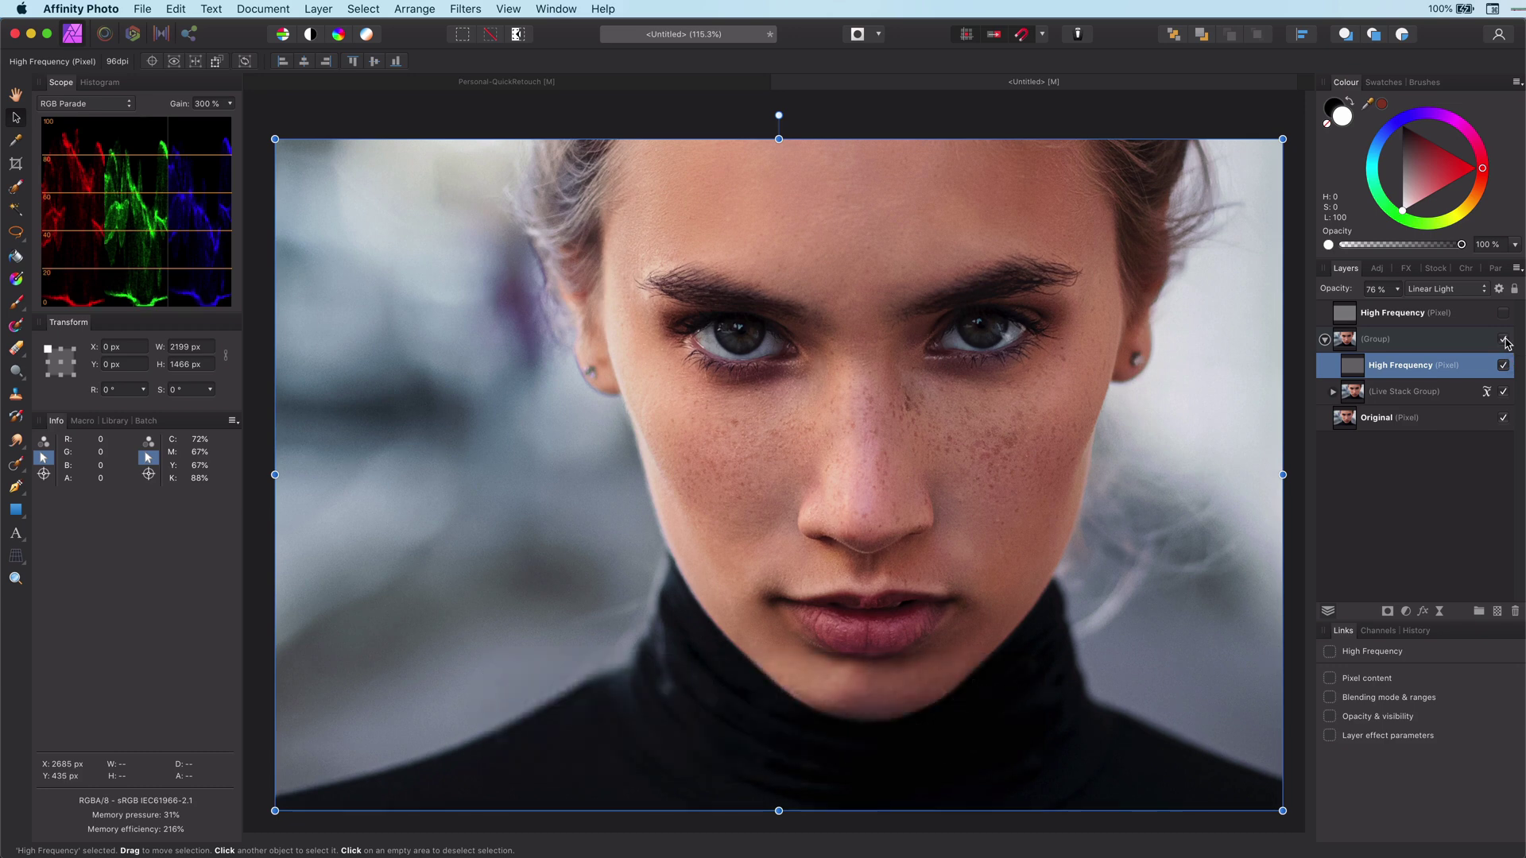
scroll(839, 337, "up", 5)
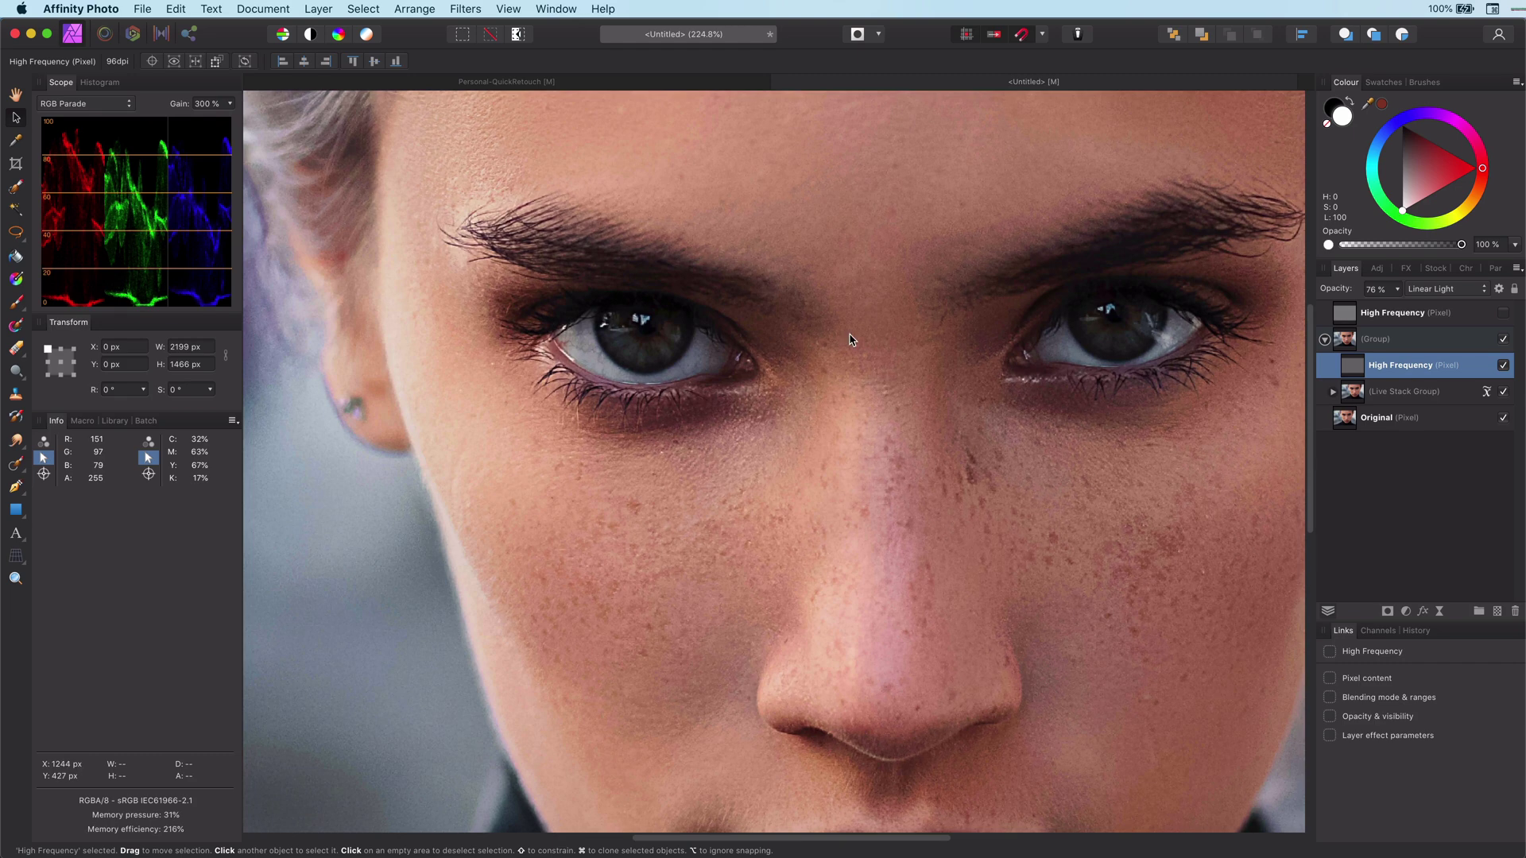
left_click_drag(844, 331, 863, 571)
left_click(1501, 340)
left_click(1503, 340)
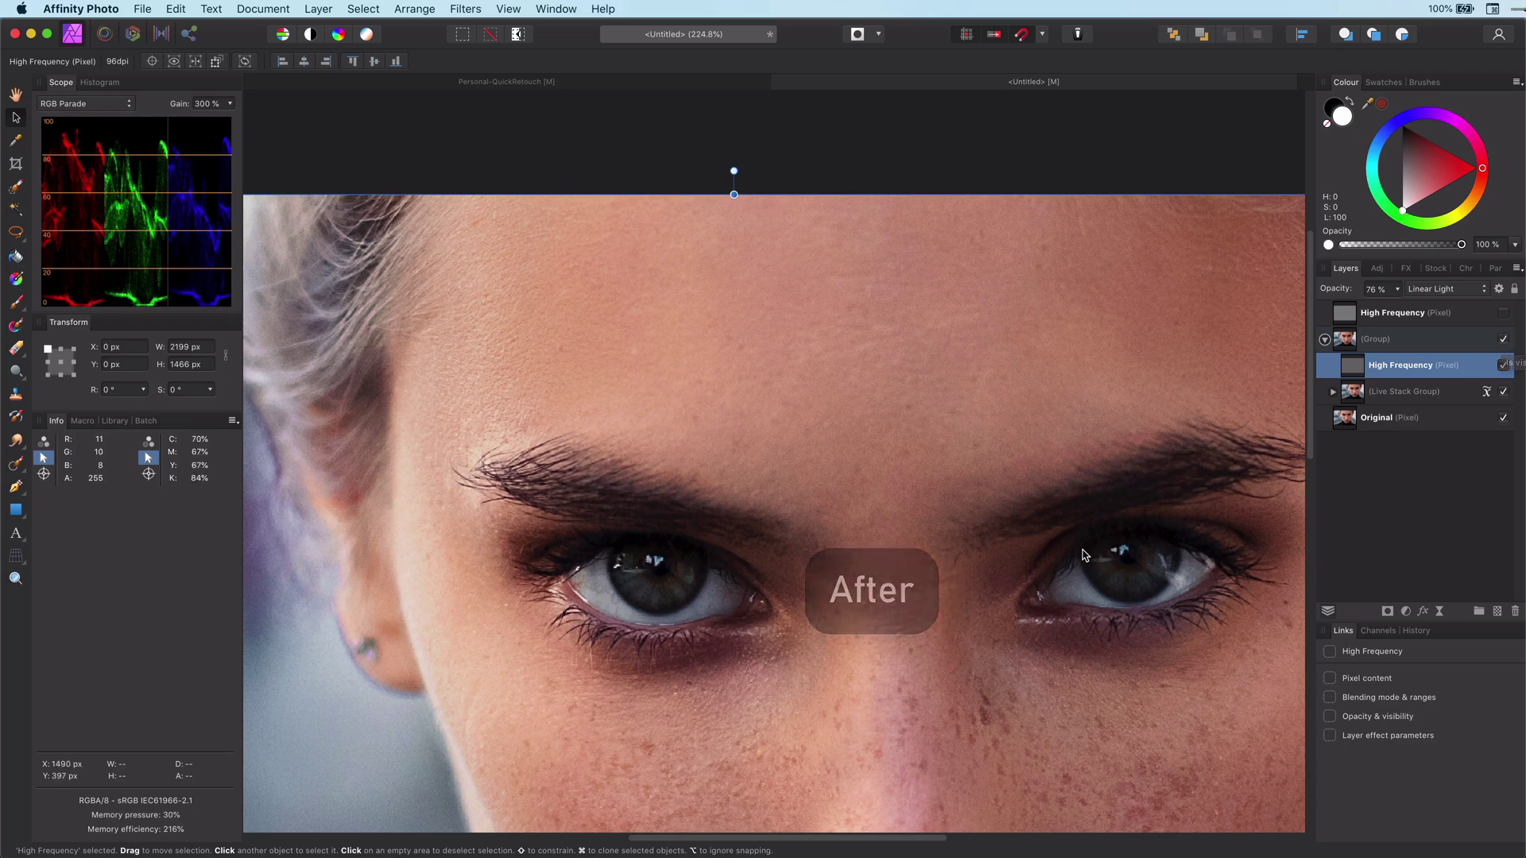
scroll(1030, 639, "down", 5)
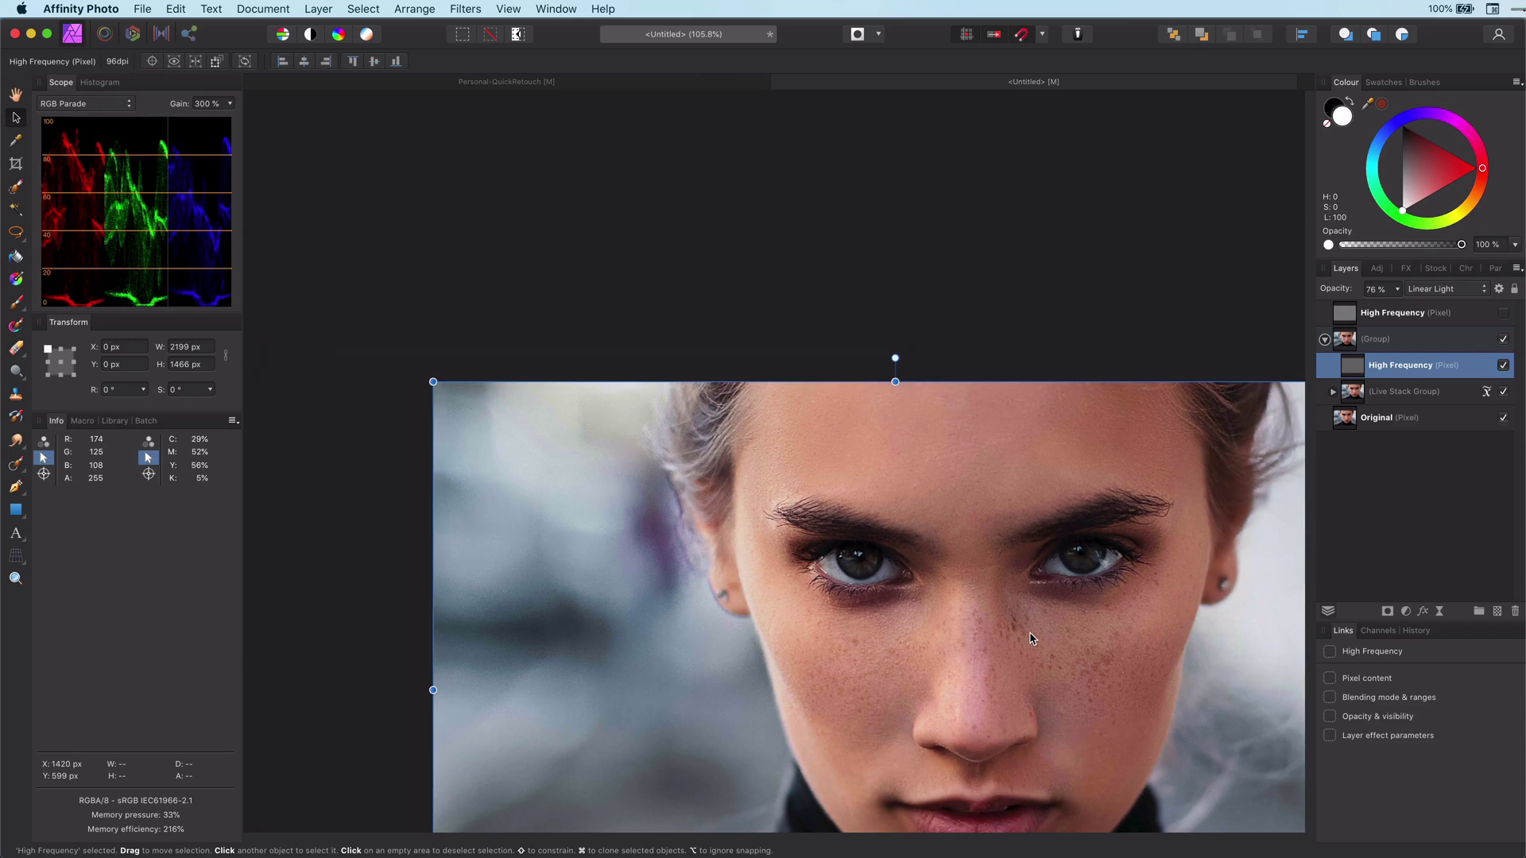
scroll(931, 399, "down", 5)
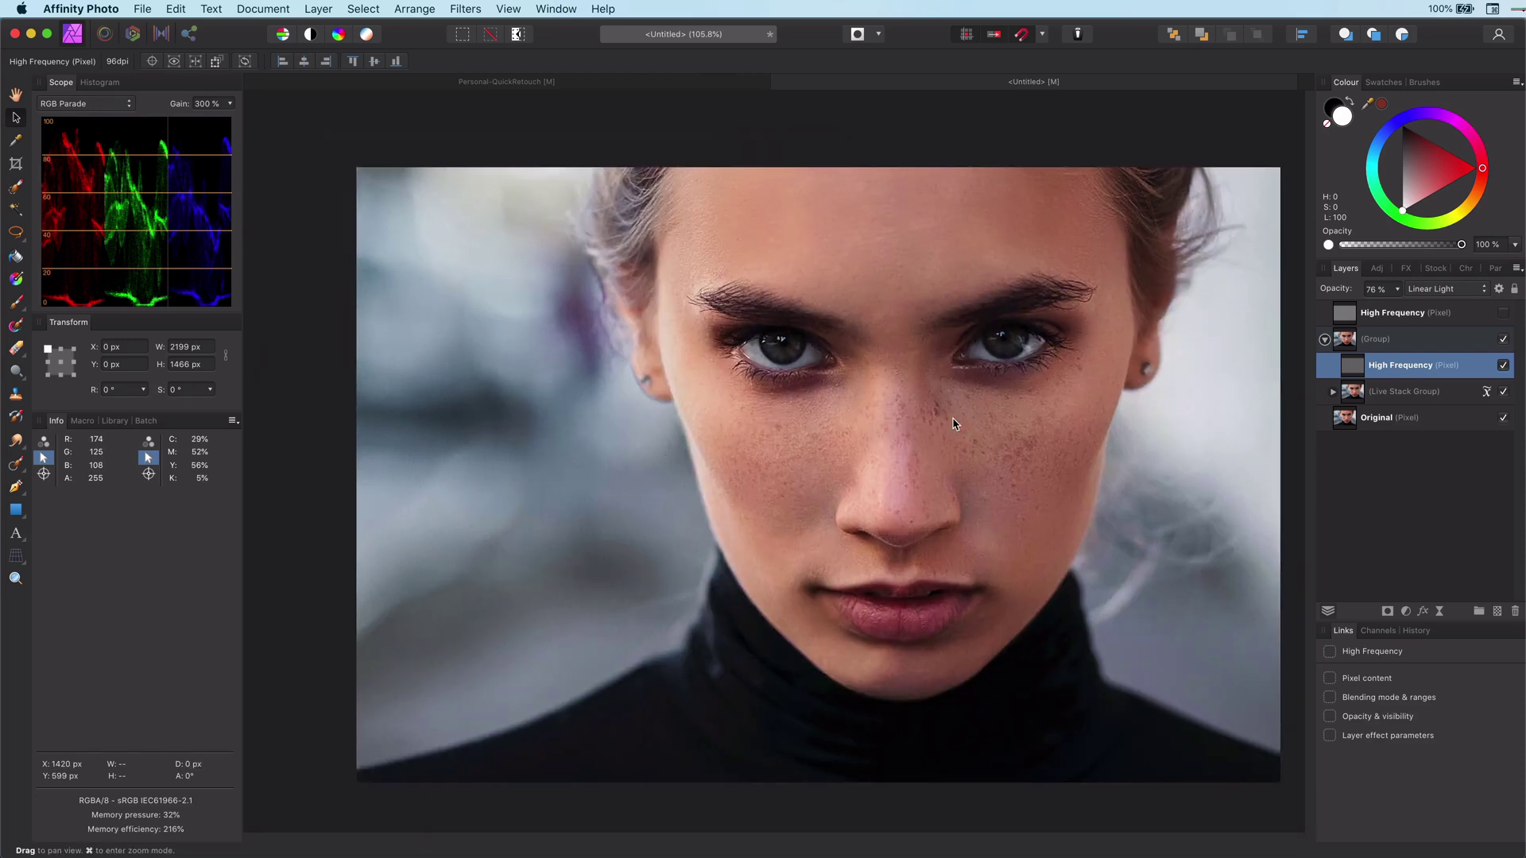
Add a 24.3 px Live Lens Blur to the second Low Frequency layer and inspect the skin zoomed in.
left_click(1334, 392)
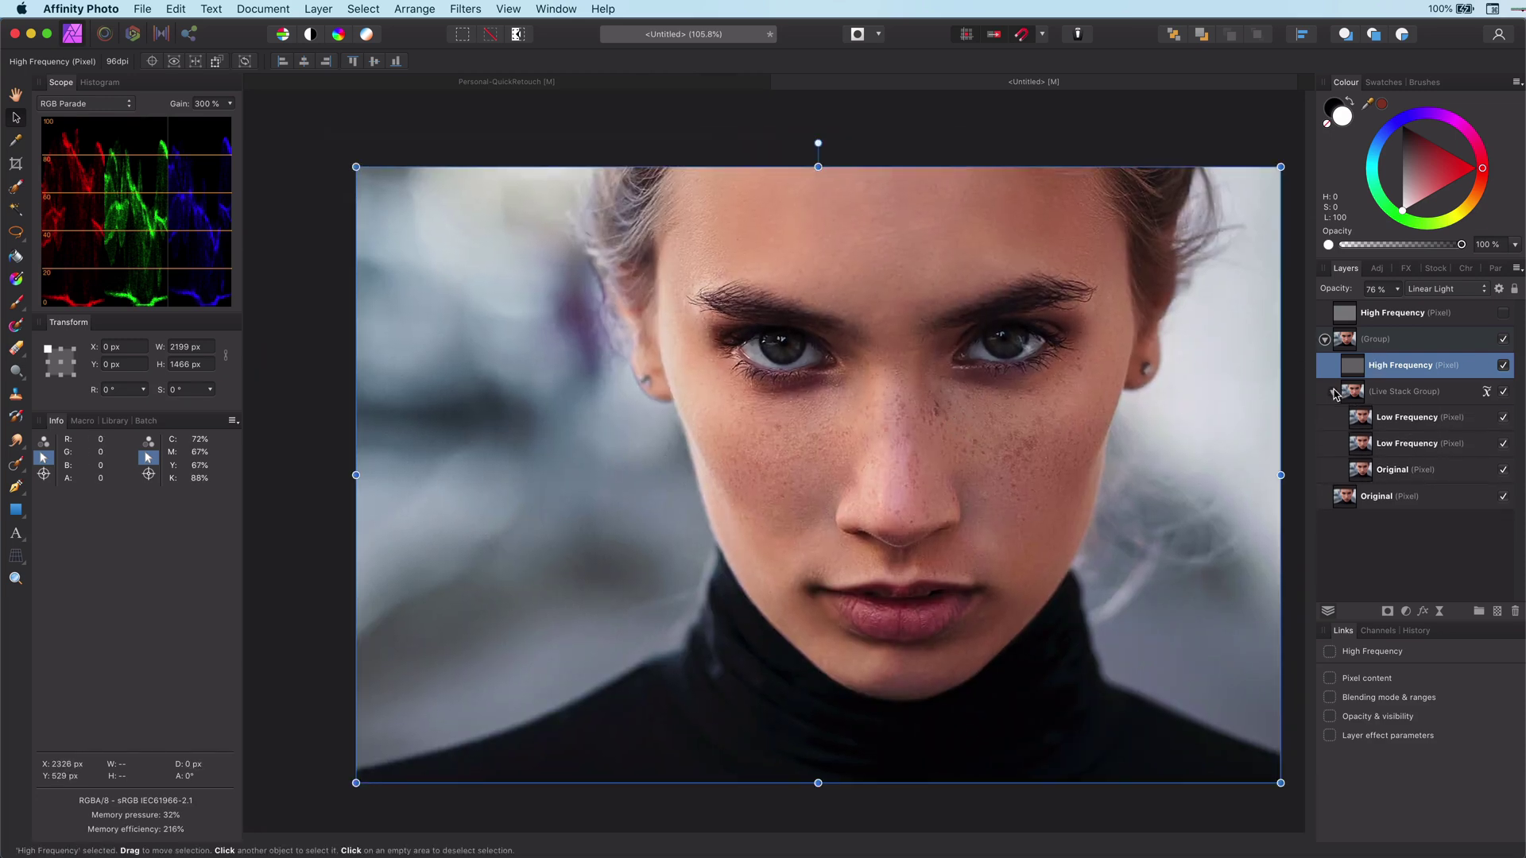
left_click(1361, 446)
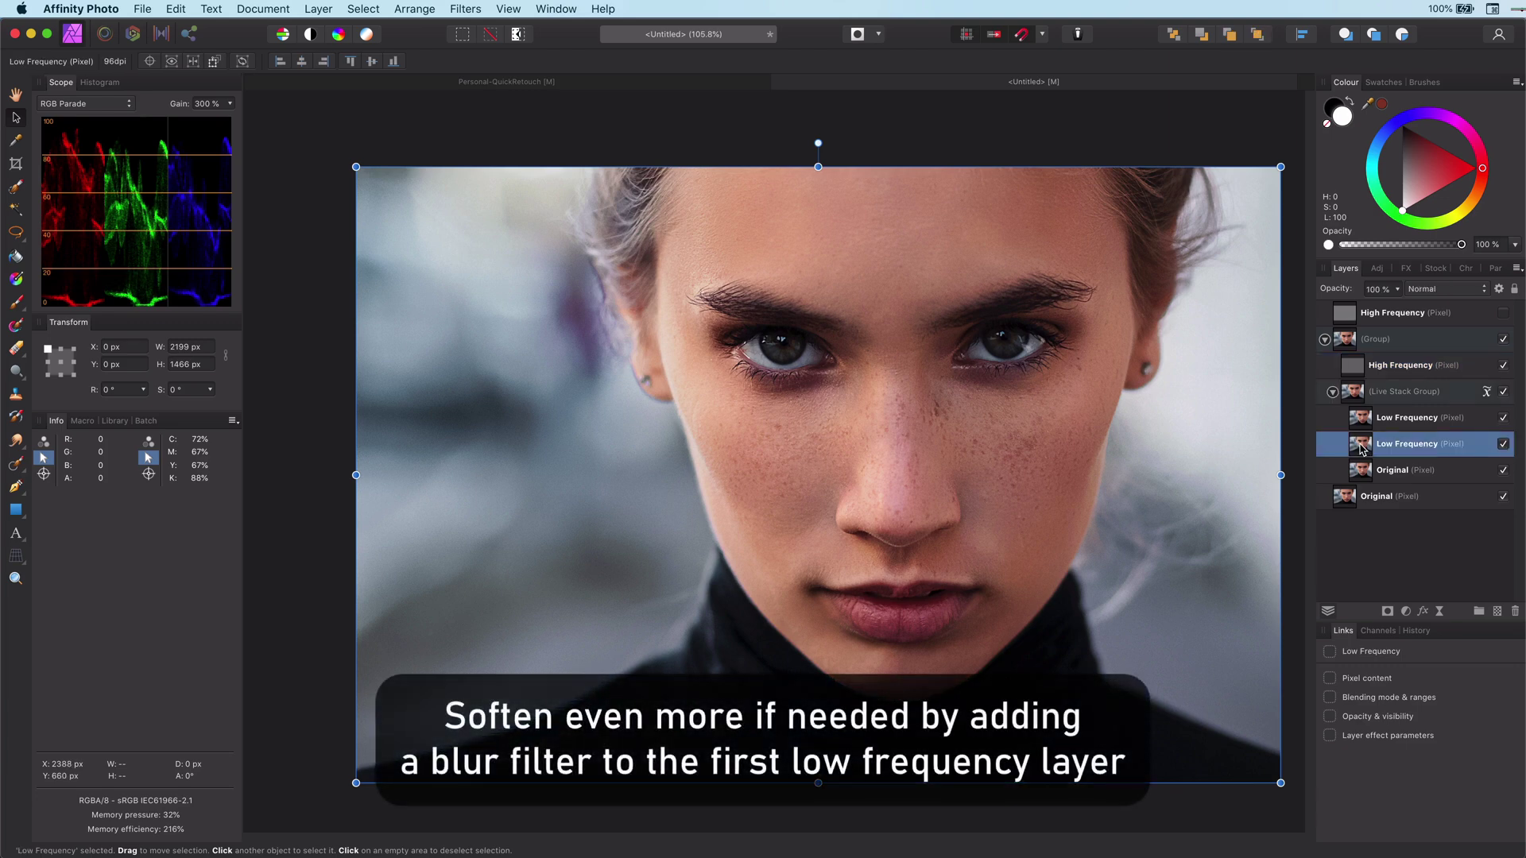
left_click(1439, 612)
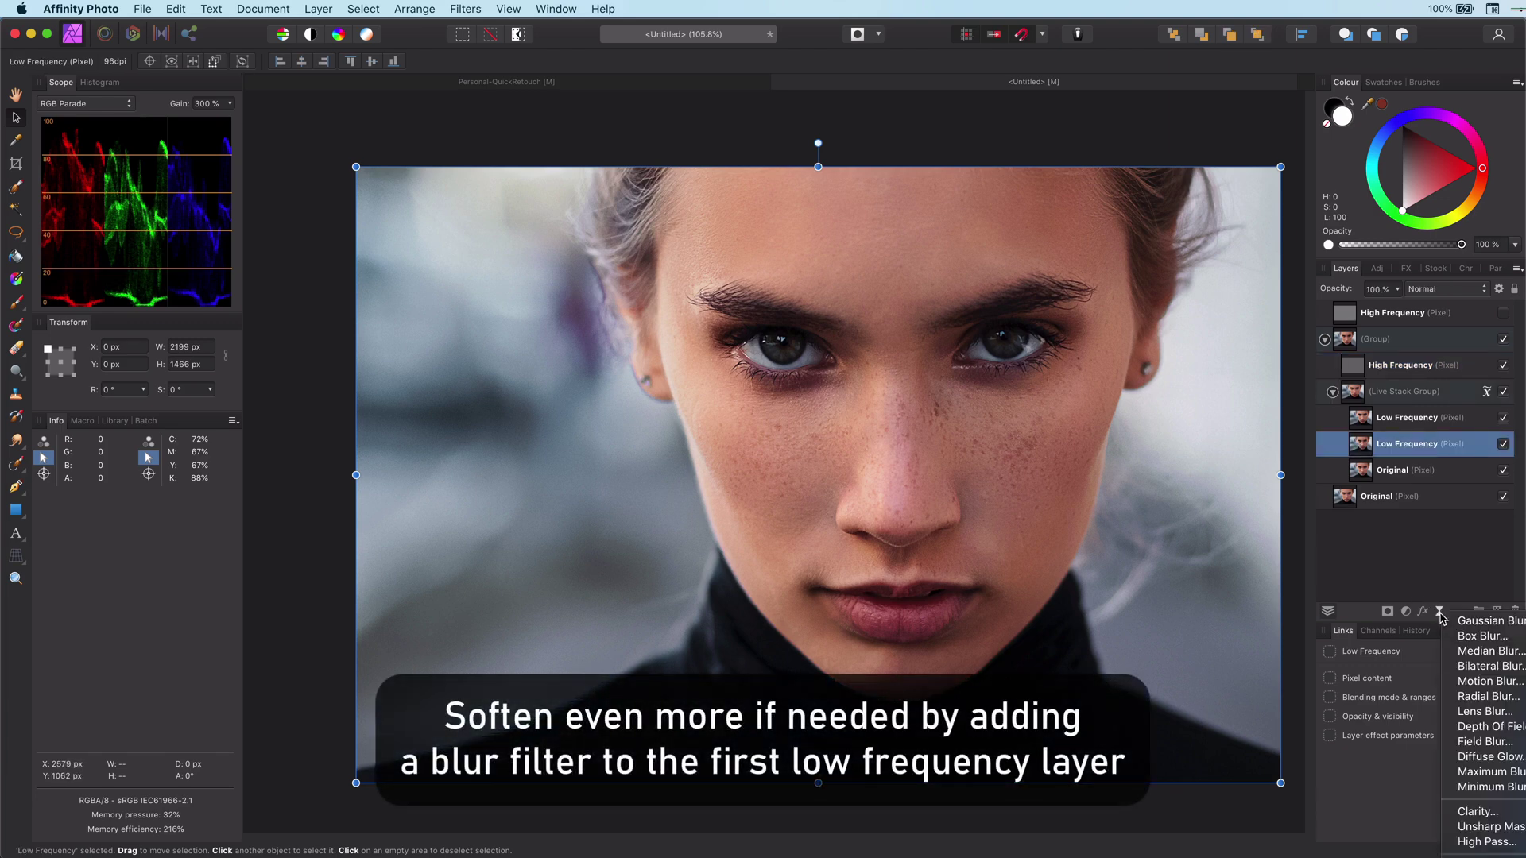
left_click(1489, 712)
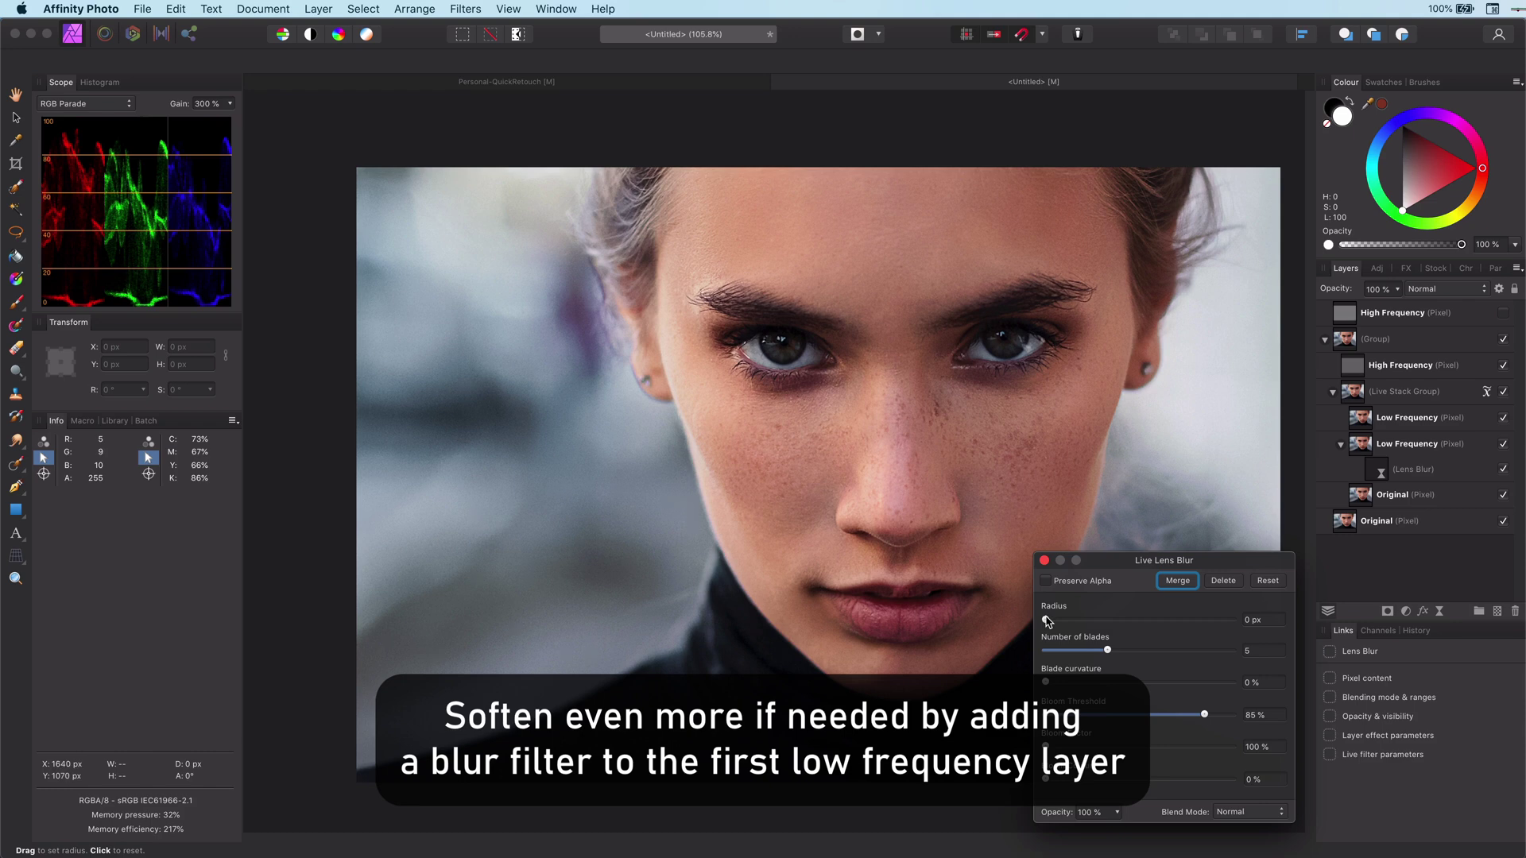
left_click_drag(1047, 621, 1159, 632)
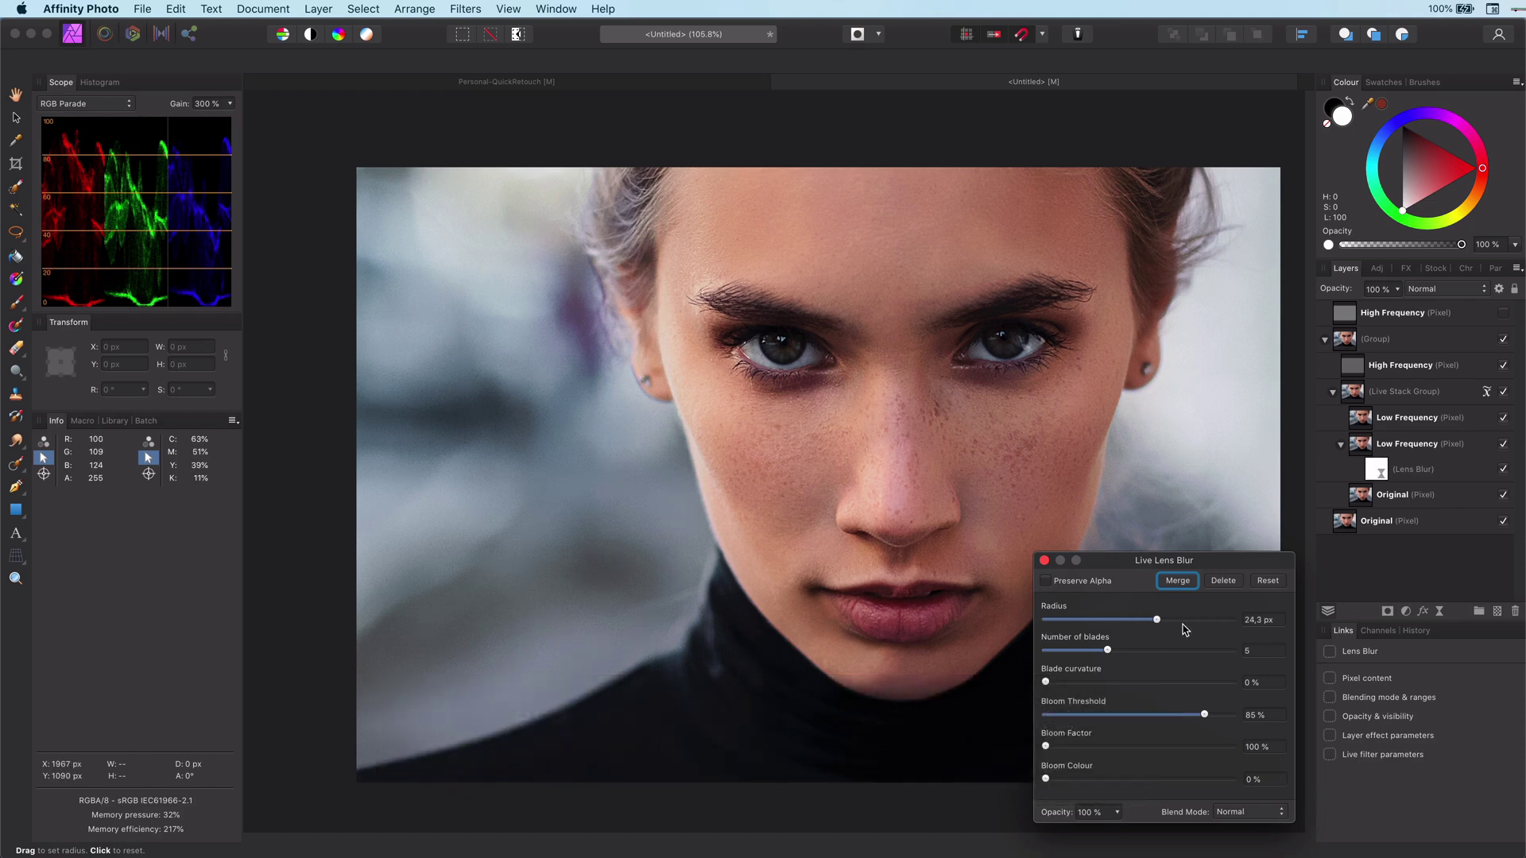
left_click(1043, 561)
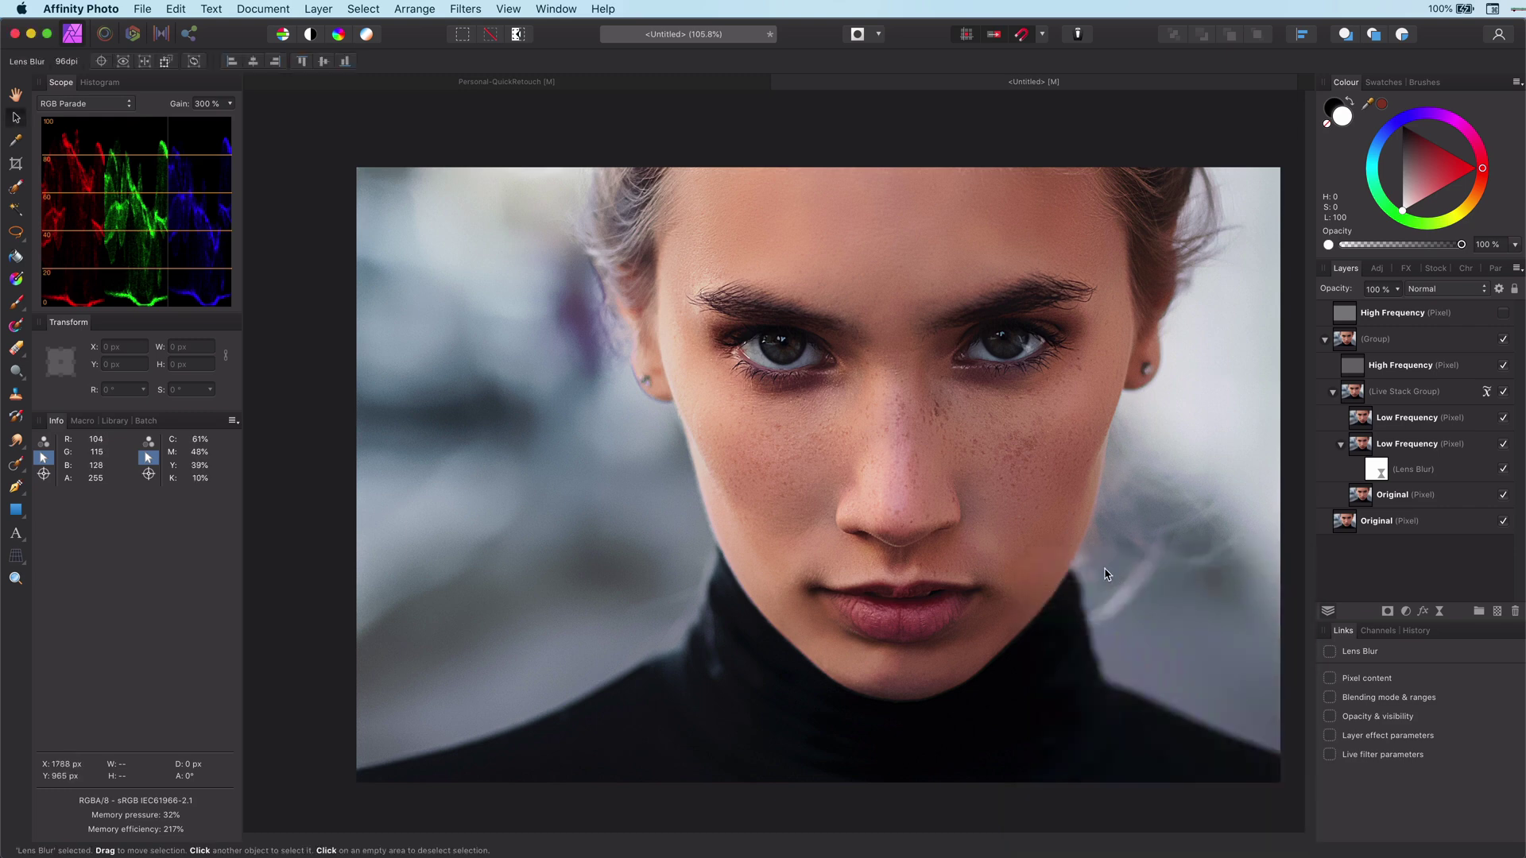
scroll(963, 695, "up", 5)
left_click_drag(964, 695, 956, 811)
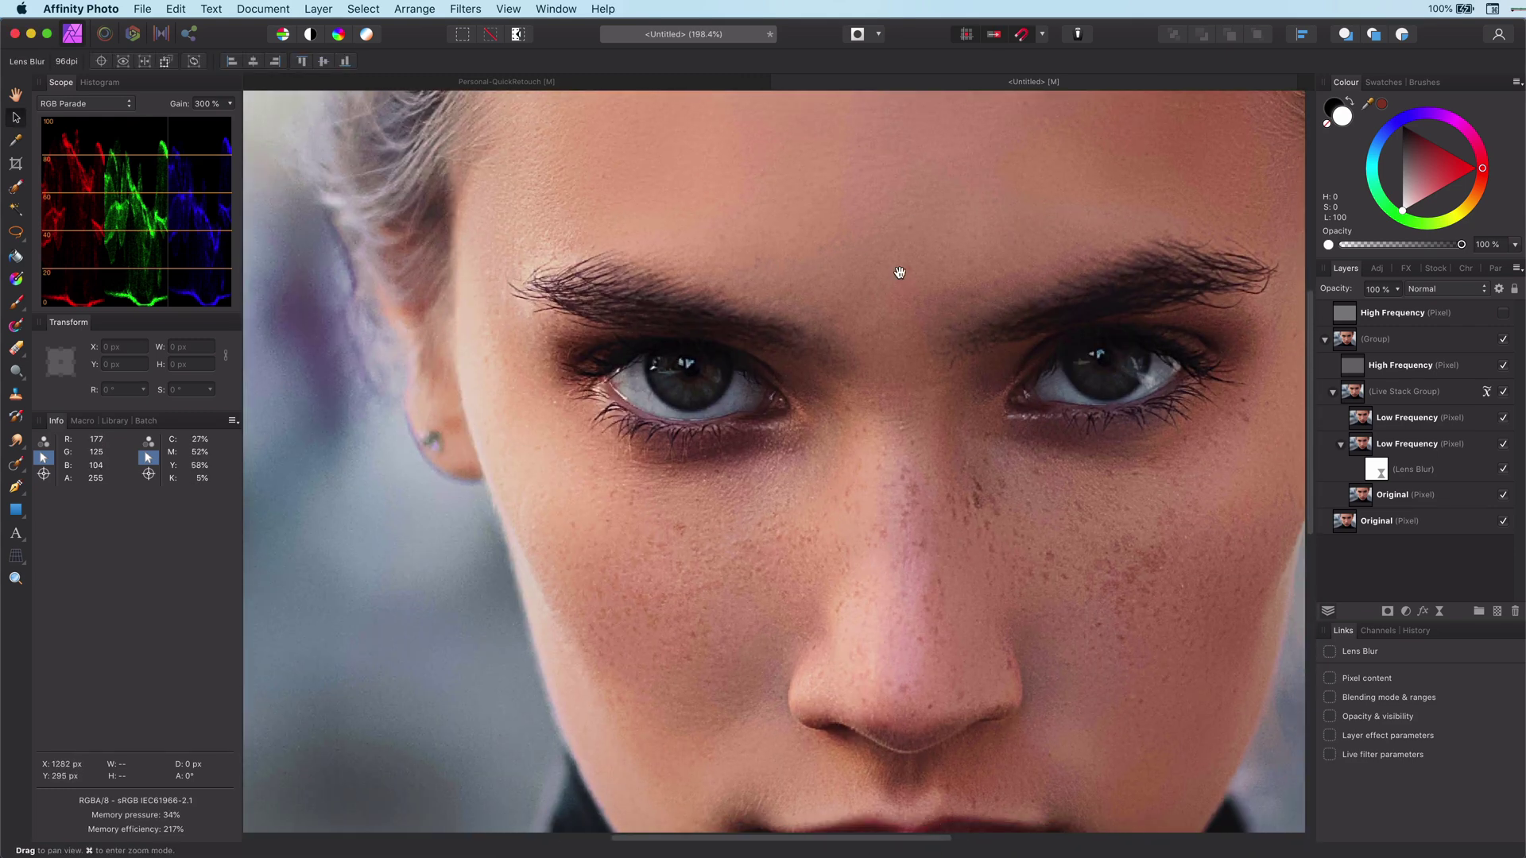
left_click_drag(899, 274, 913, 488)
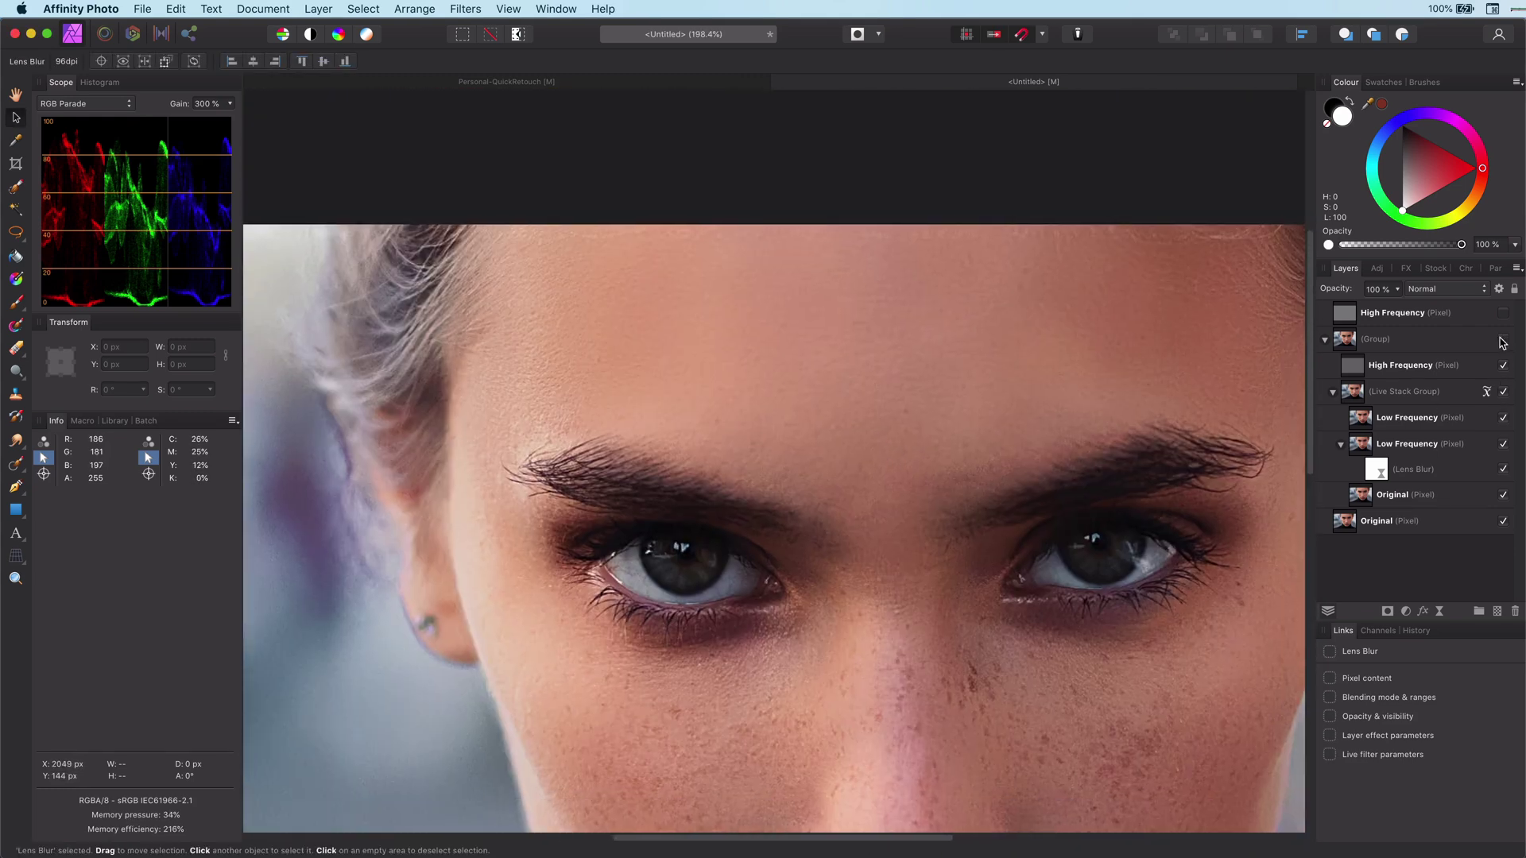
scroll(914, 557, "down", 5)
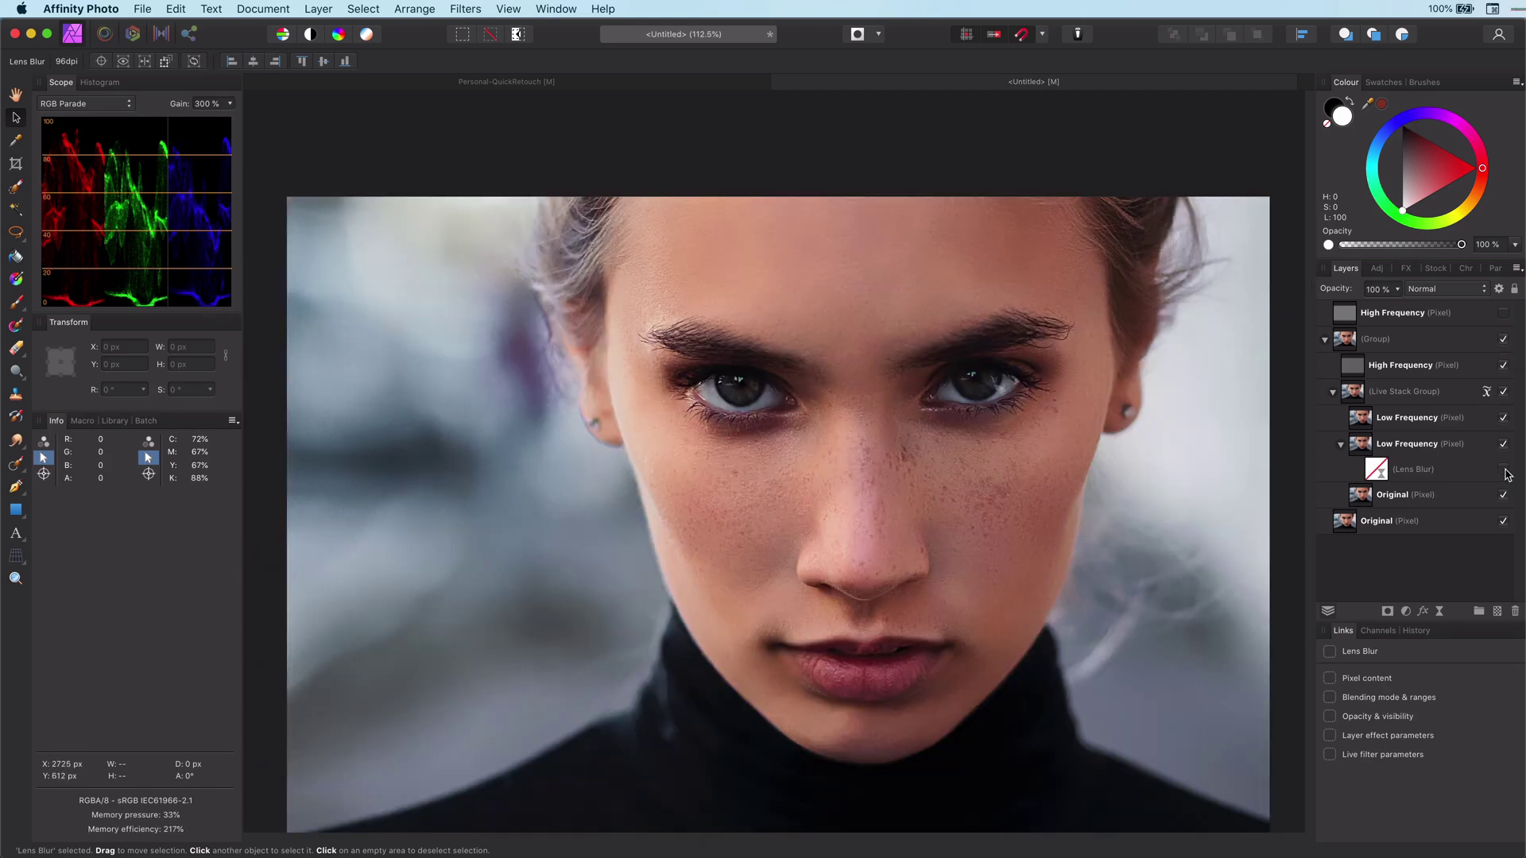
Add a brightening Curves adjustment above the retouch group and invert its mask with Cmd+I.
left_click(1324, 341)
left_click(1355, 348)
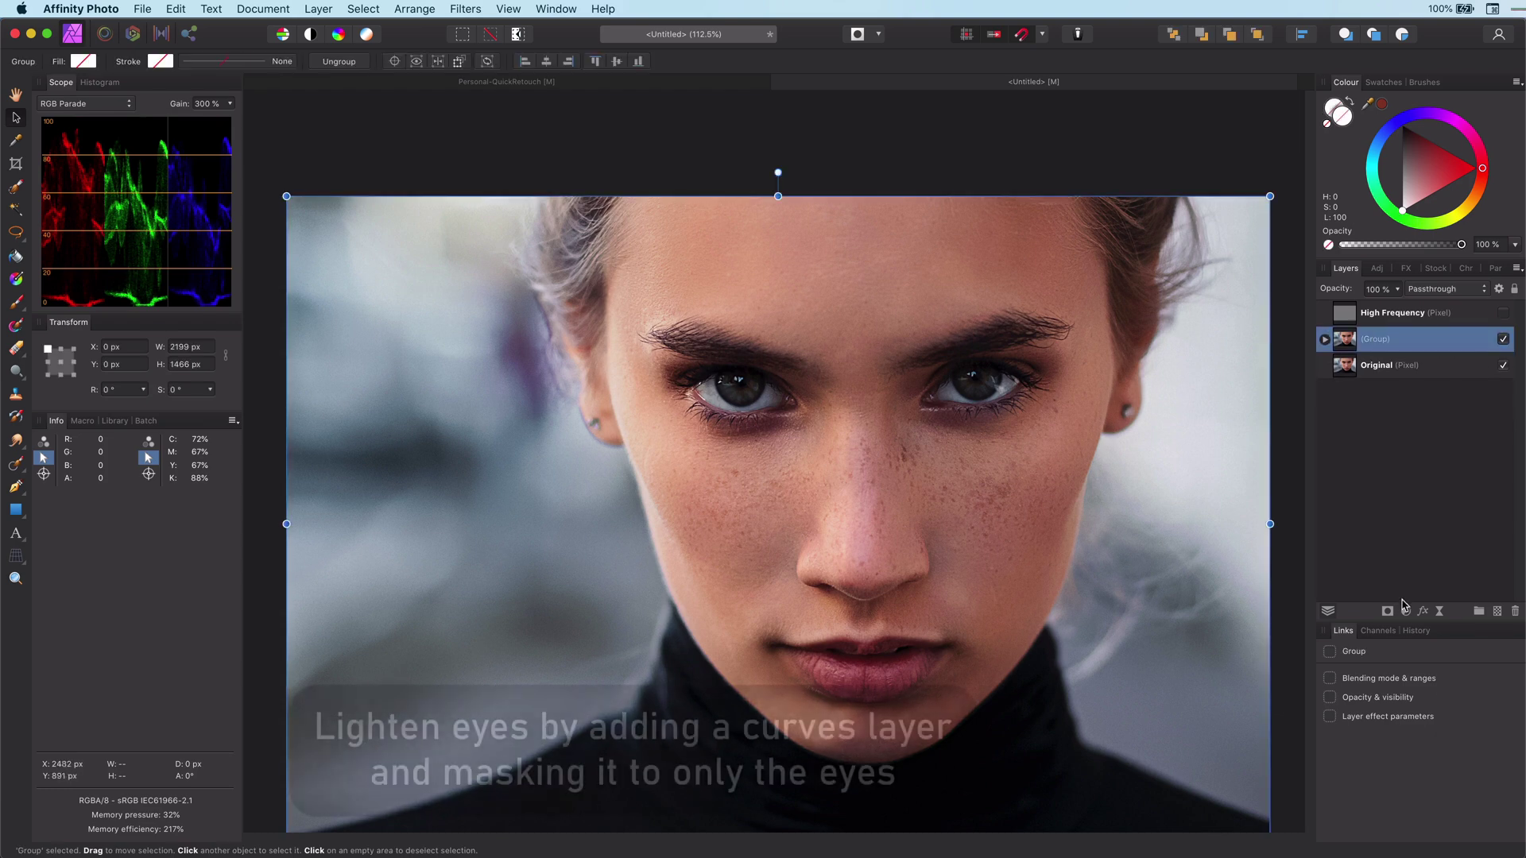
left_click(1405, 611)
left_click(1447, 784)
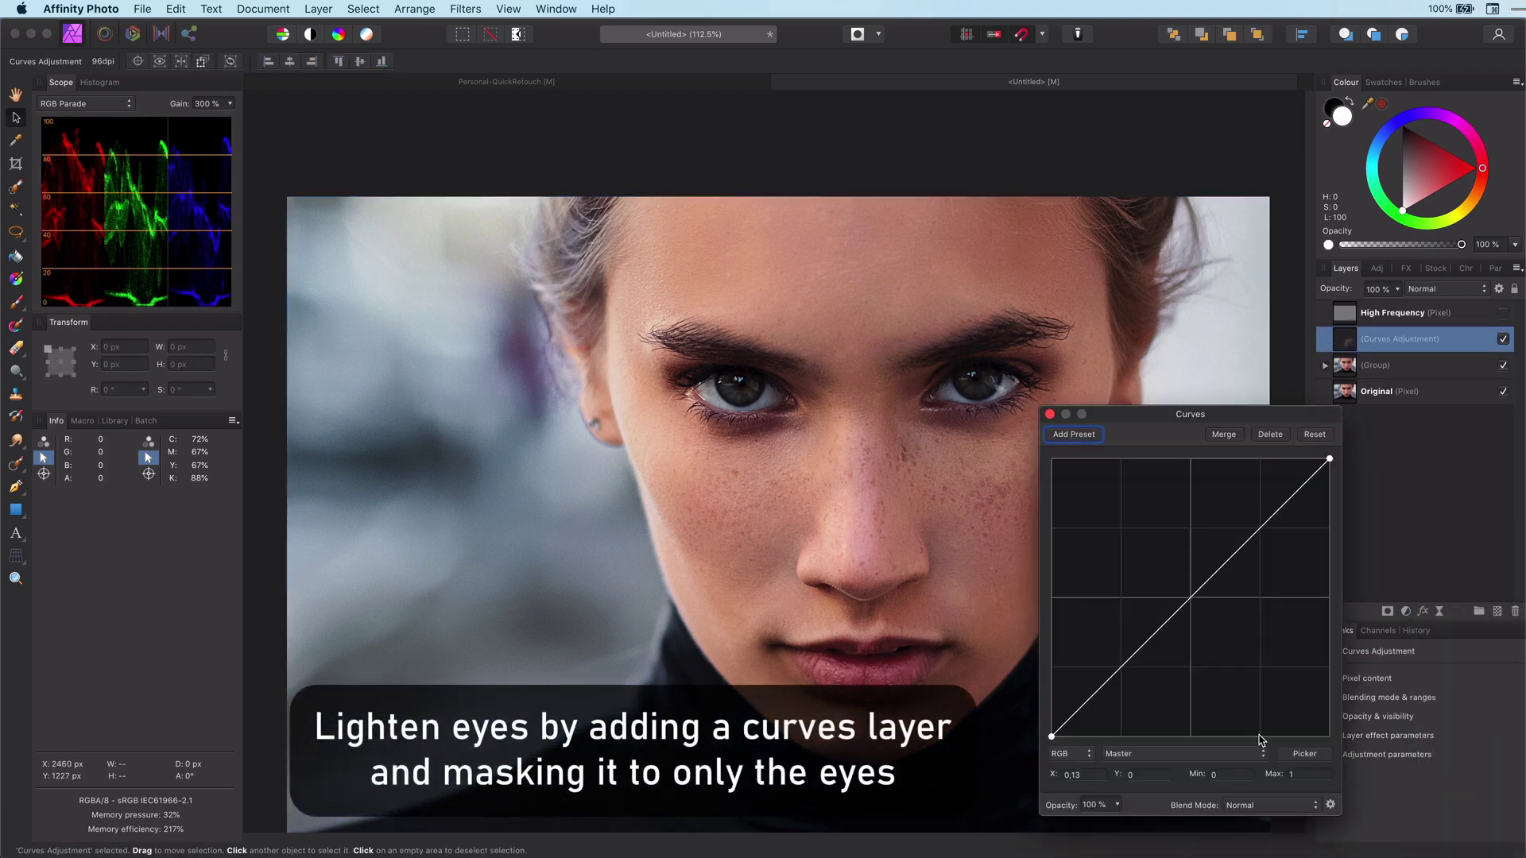
left_click_drag(1103, 685, 1094, 664)
left_click_drag(1288, 482, 1290, 469)
left_click(1049, 414)
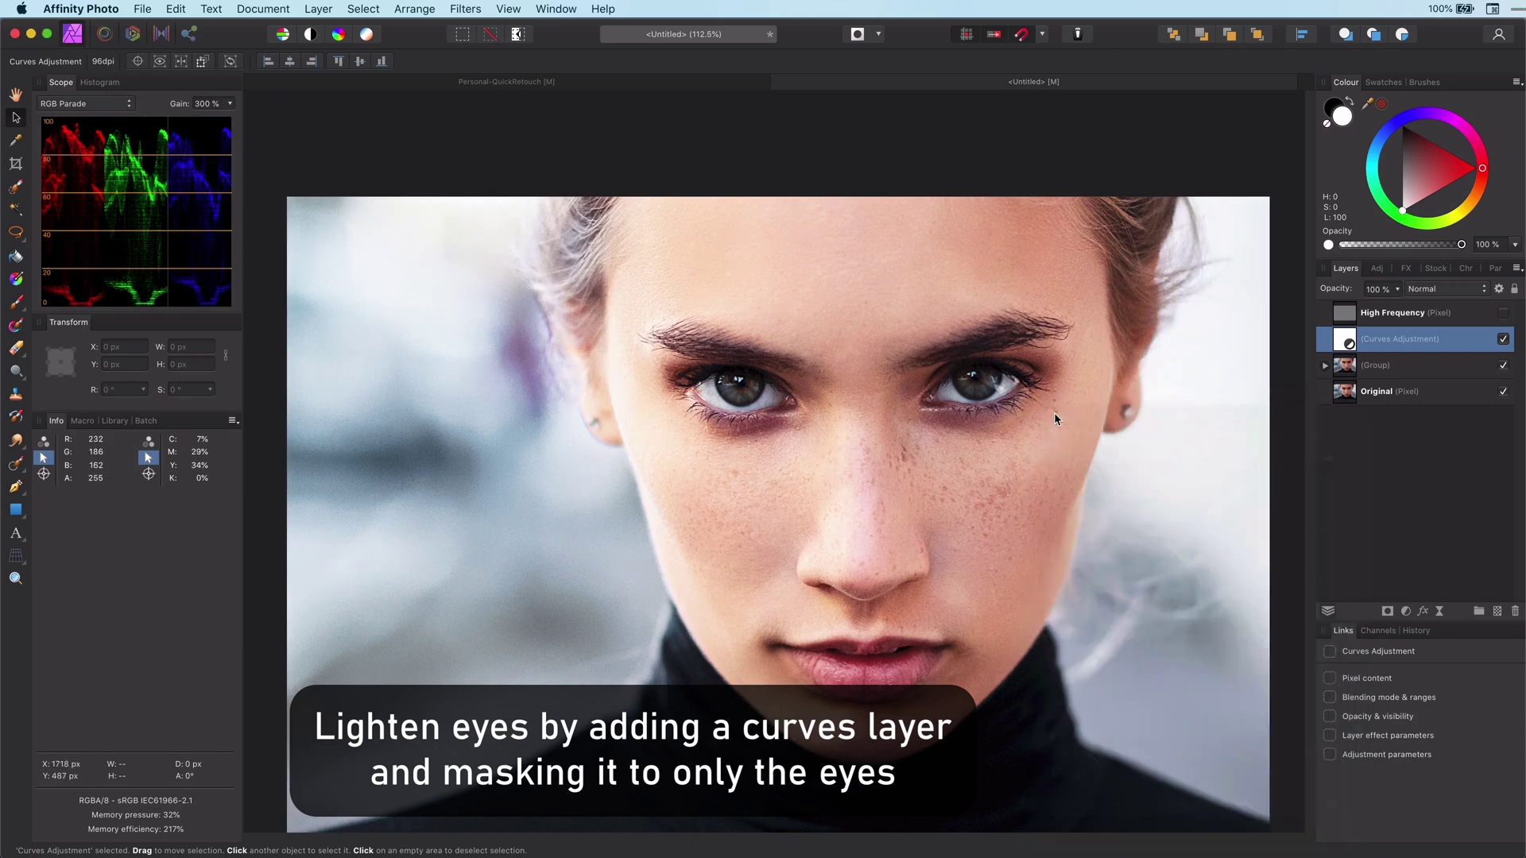
key("super+i")
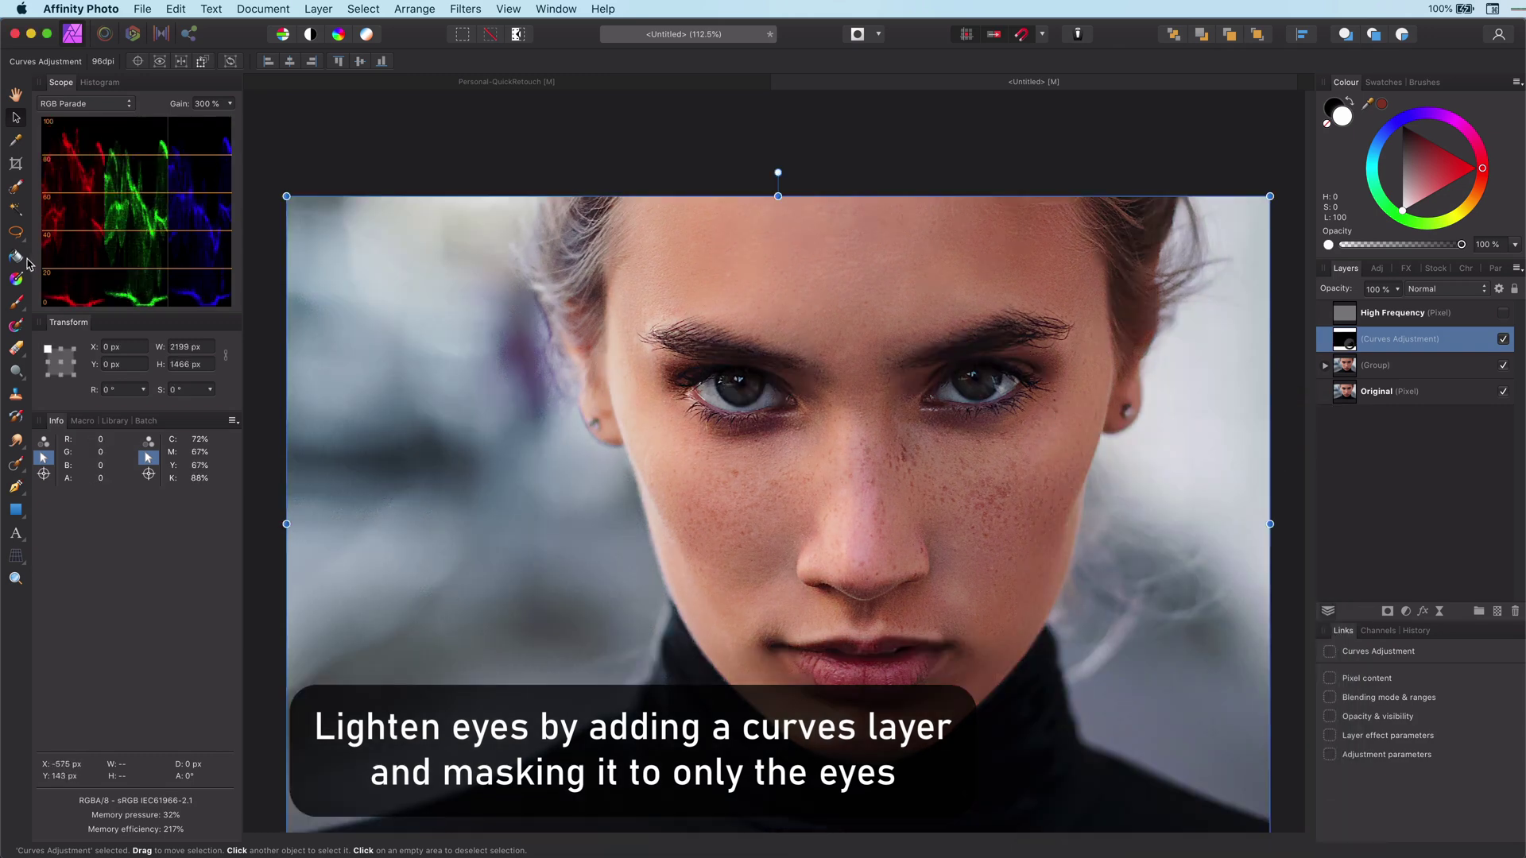
Paint white at 71% opacity with a roughly 90 px brush over both eye whites.
left_click(15, 301)
key("x")
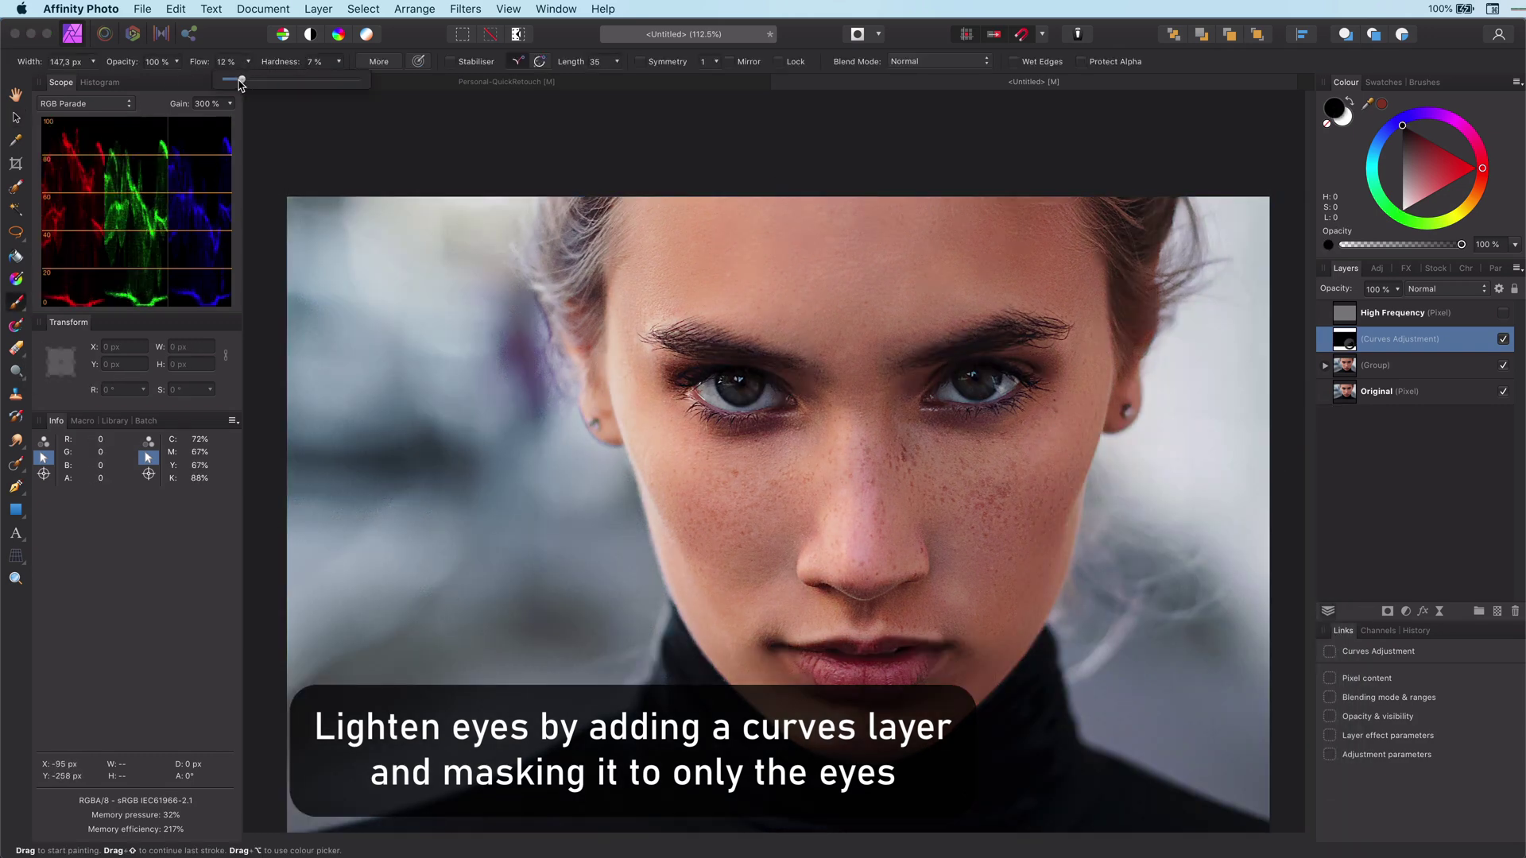
left_click(177, 62)
left_click_drag(177, 79, 138, 79)
key("bracketleft")
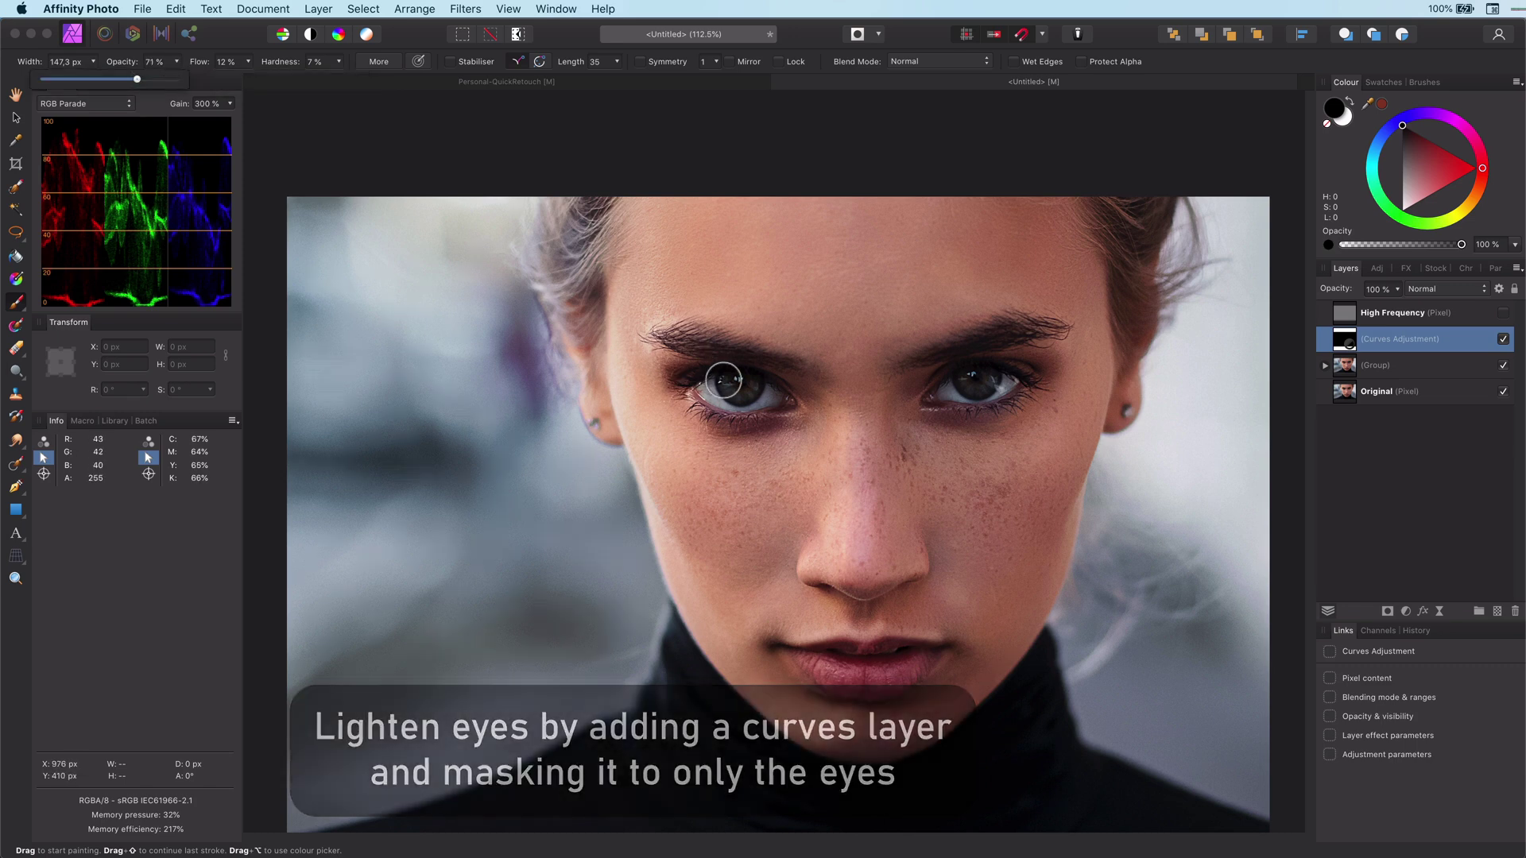
key("bracketleft")
key("bracketleft")
scroll(723, 380, "up", 2)
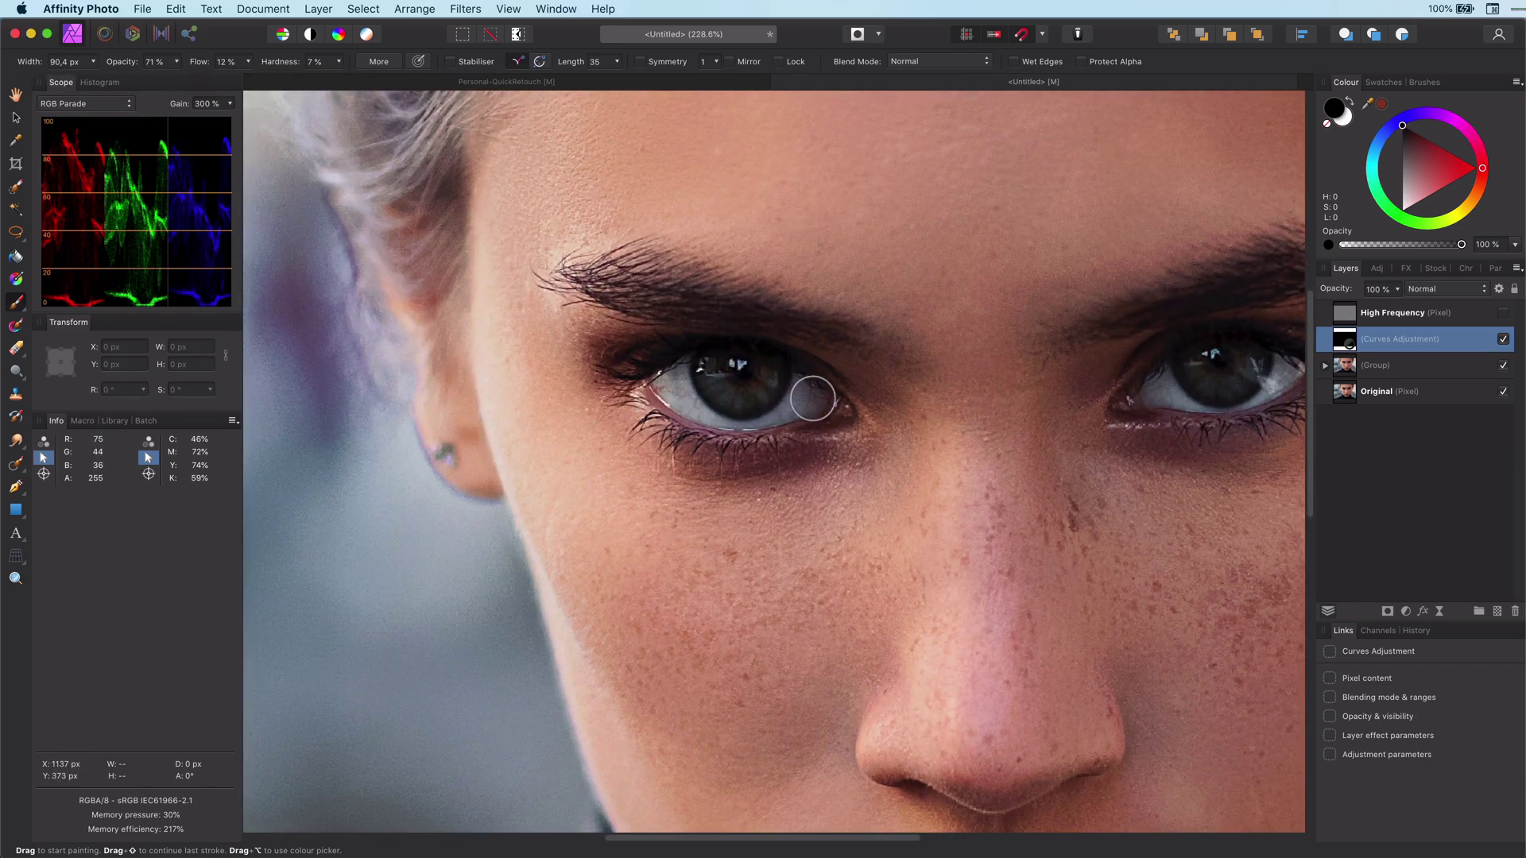
key("x")
mouse_move(784, 398)
left_mouse_down()
mouse_move(807, 400)
mouse_move(675, 380)
mouse_move(747, 401)
left_mouse_up()
left_click_drag(1206, 400, 1220, 385)
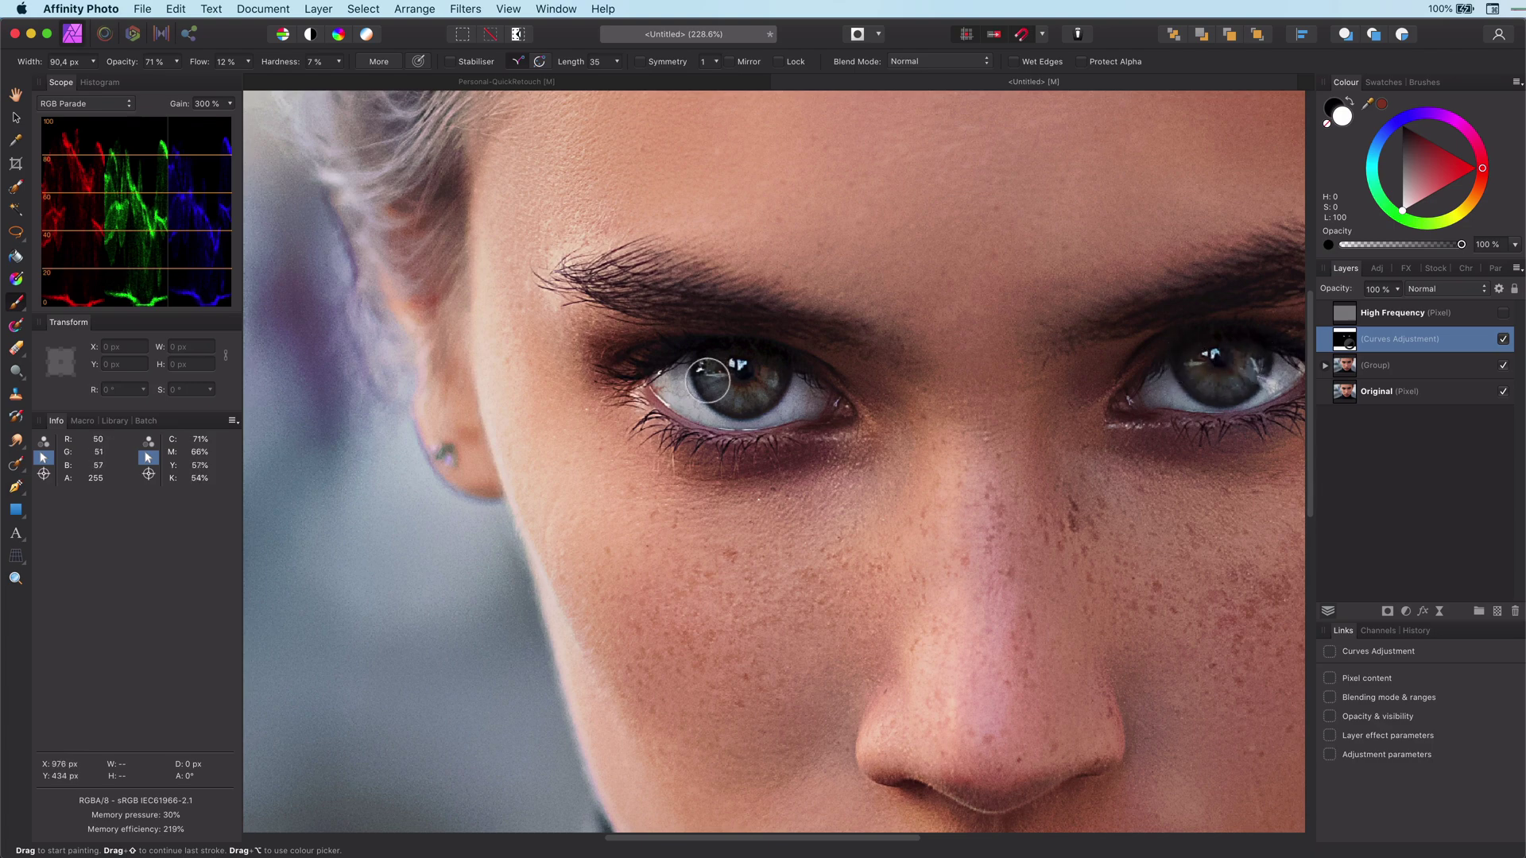
scroll(1057, 443, "down", 5)
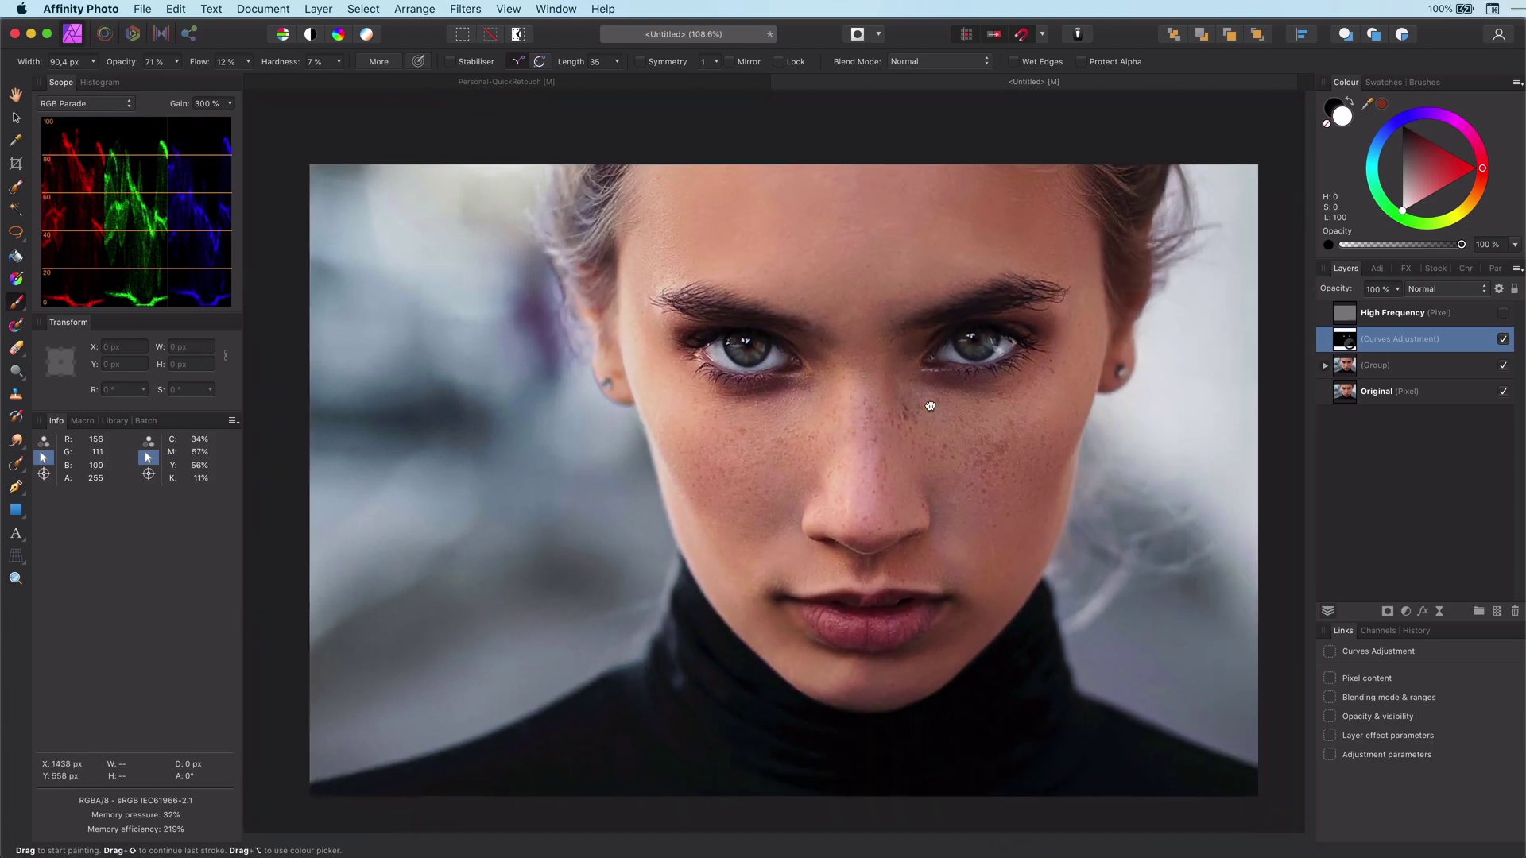
Add a second Curves layer with the Red black point at 0.129 and white point pulled left, mask inverted.
left_click(1502, 340)
left_click(1503, 341)
left_click(1503, 340)
left_click(1503, 340)
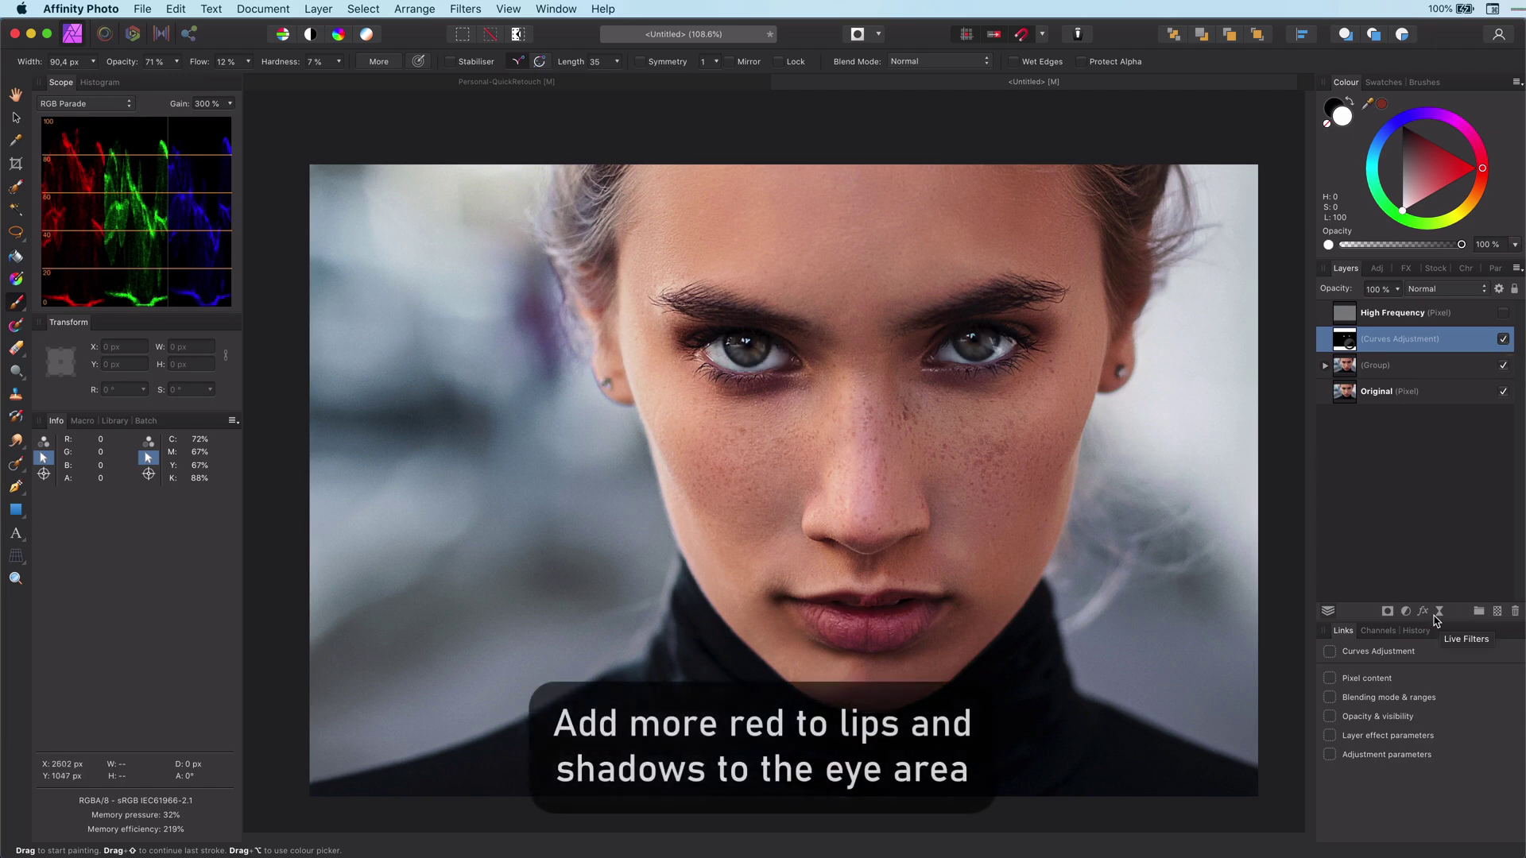
left_click(1405, 612)
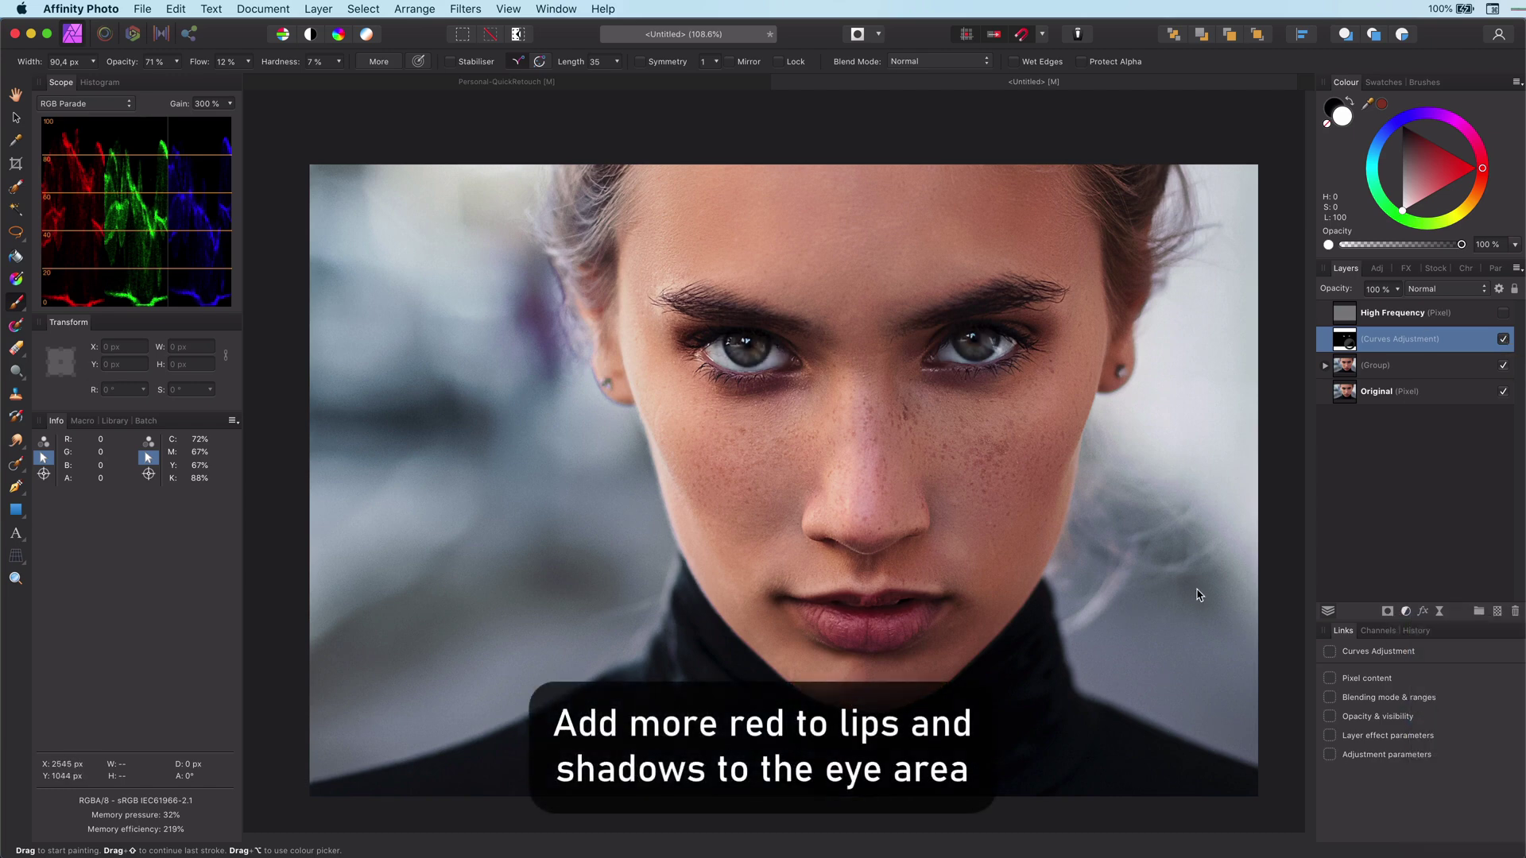
left_click(1443, 714)
left_click(1149, 755)
left_click(1148, 763)
left_click_drag(1052, 737, 1087, 739)
left_click_drag(1330, 460, 1273, 459)
left_click(1049, 414)
key("super+i")
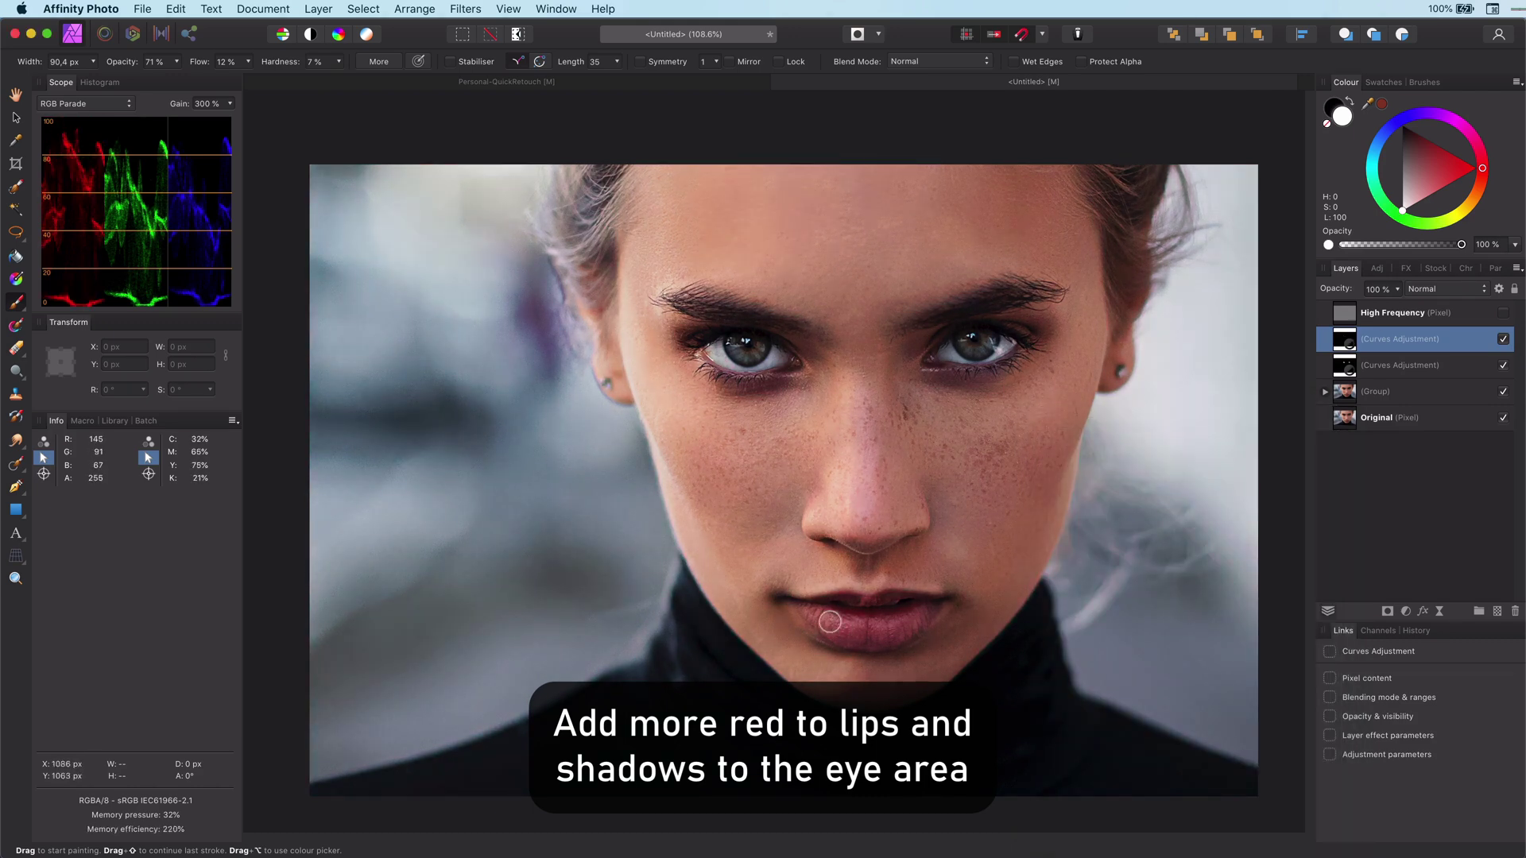
Paint the red boost onto the lips, add a darkening curve point, and set brush opacity to 37%.
mouse_move(849, 620)
left_mouse_down()
mouse_move(828, 606)
mouse_move(945, 608)
left_mouse_up()
left_click_drag(179, 68, 291, 84)
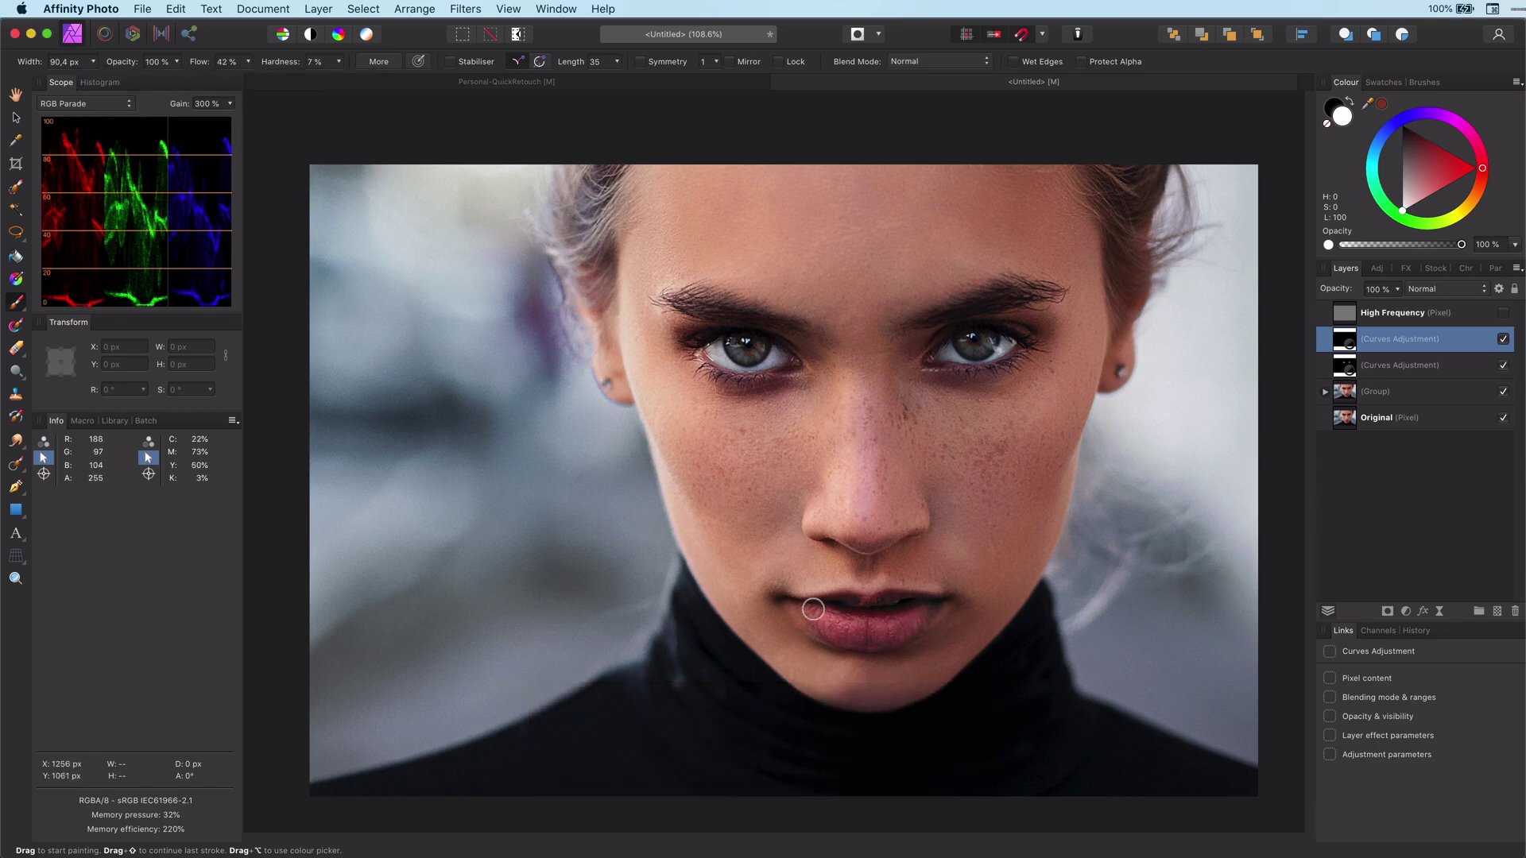
double_click(1351, 341)
mouse_move(1133, 662)
left_mouse_down()
mouse_move(1119, 639)
mouse_move(1137, 674)
left_mouse_up()
left_click(1049, 414)
key("x")
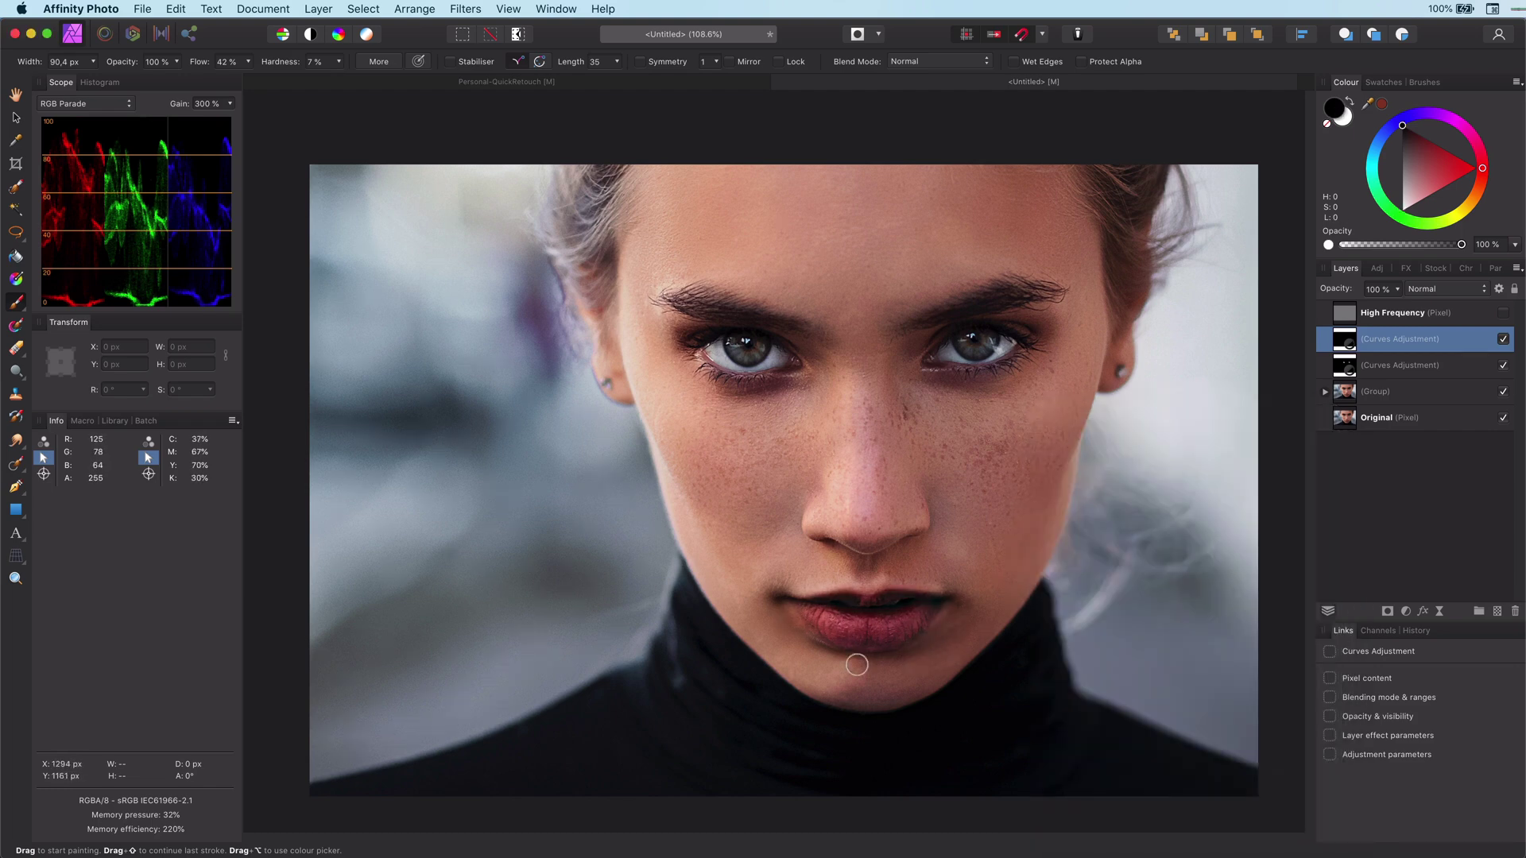
key("x")
left_click(178, 62)
left_click_drag(178, 79, 92, 80)
Show the top High Frequency layer and group it with the curves and retouch group using Cmd+G.
scroll(846, 572, "down", 3)
left_click(1503, 340)
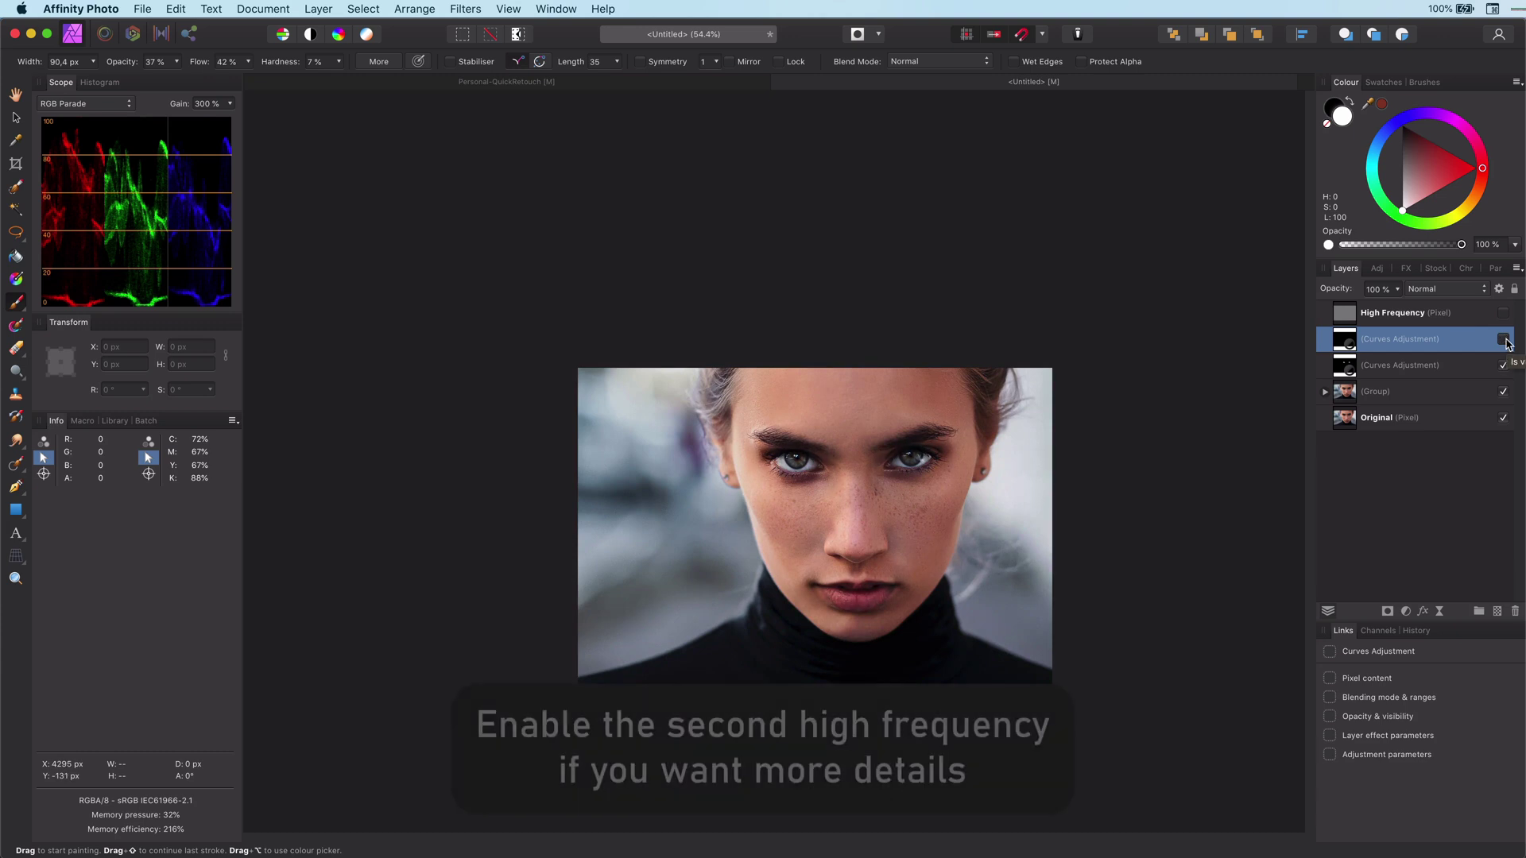
left_click(1503, 339)
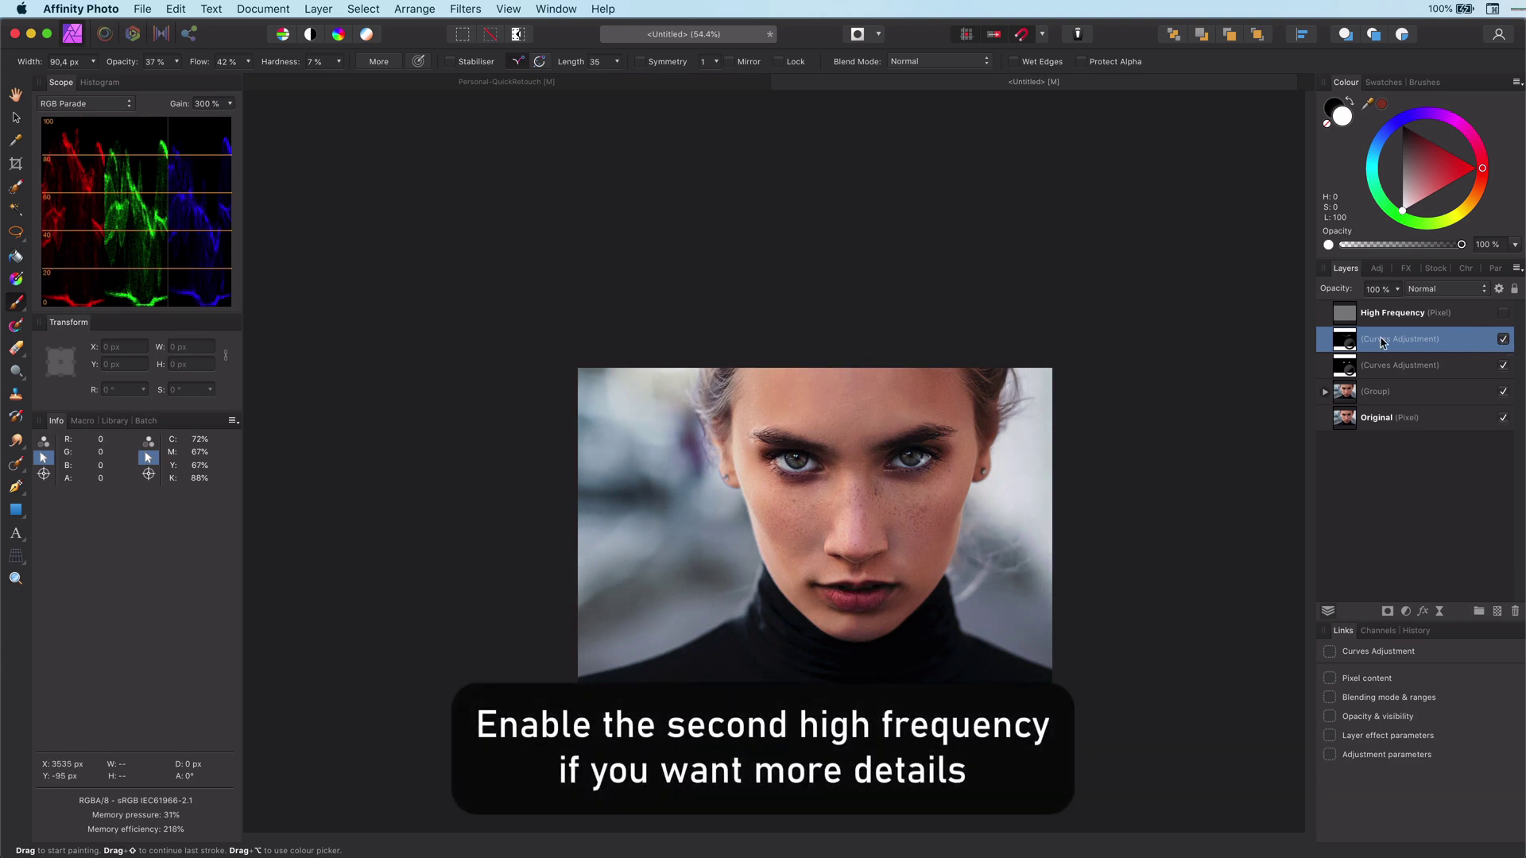
left_click(1503, 312)
scroll(790, 527, "up", 3)
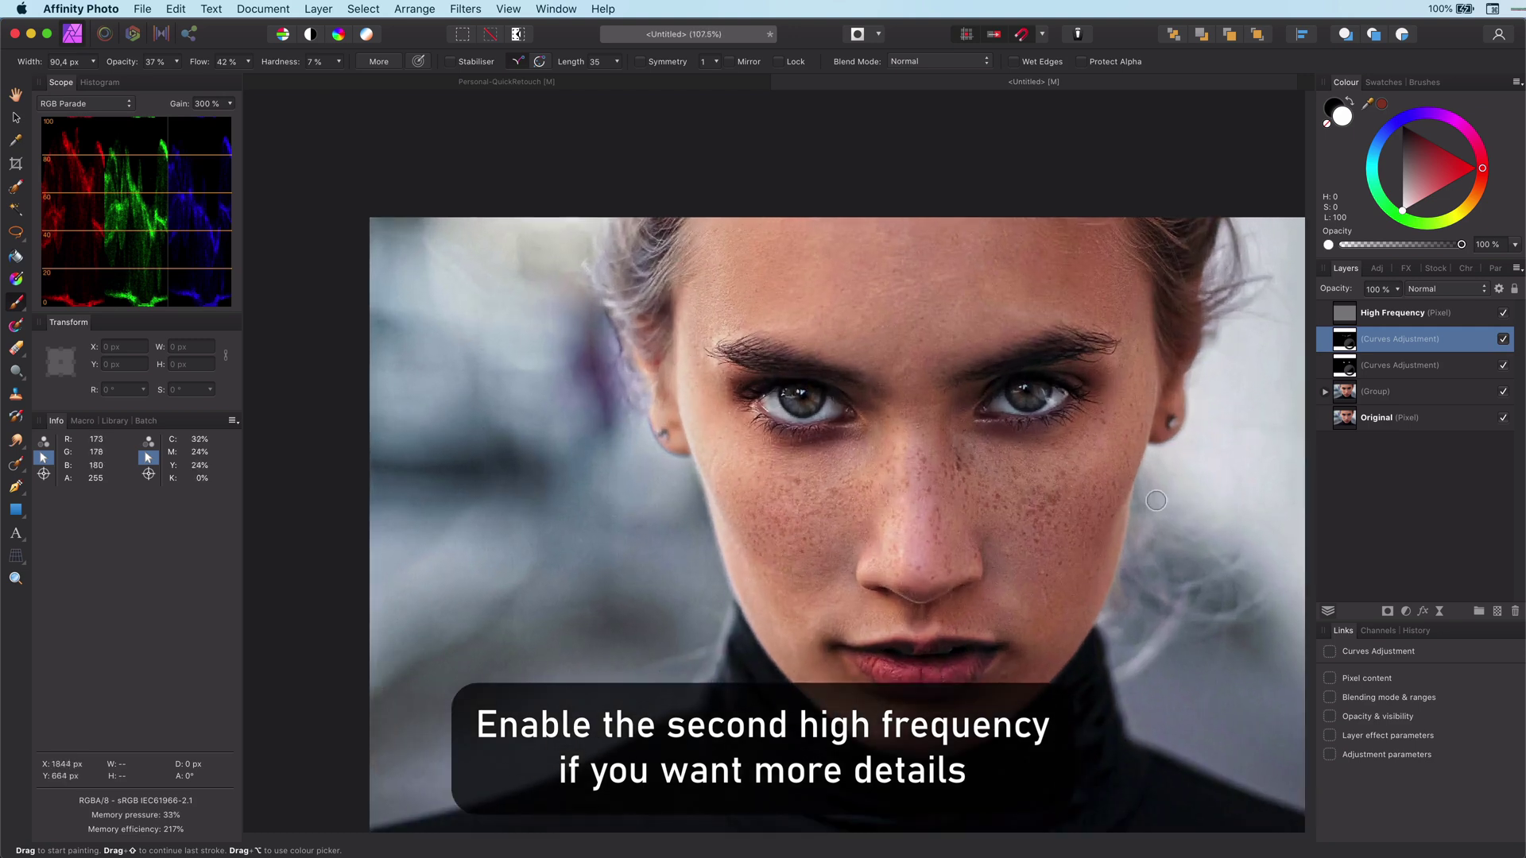
left_click(1324, 393)
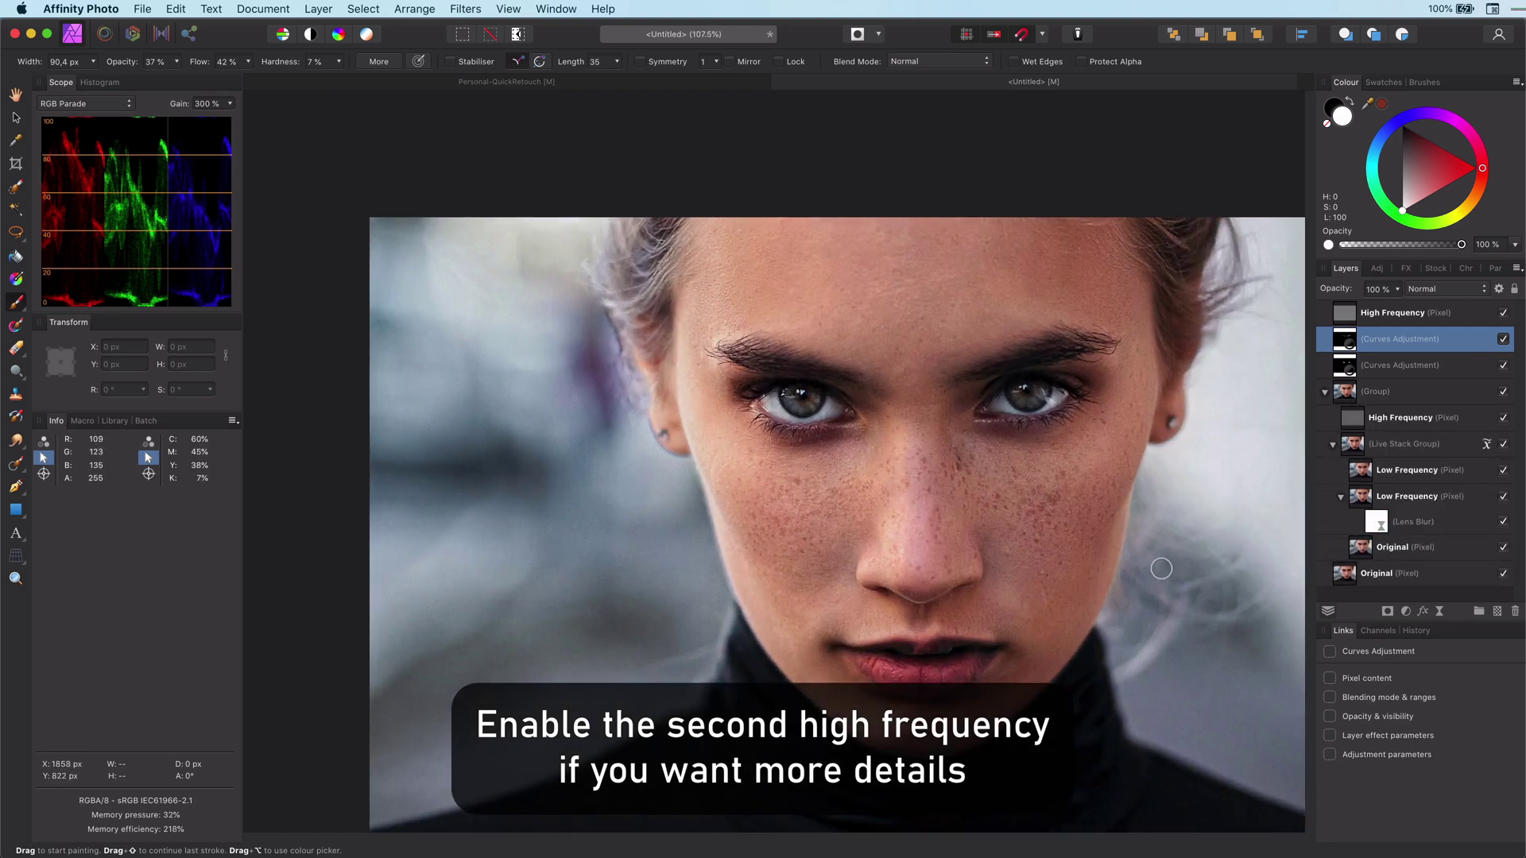
left_click_drag(1158, 579, 1076, 534)
key("alt+]")
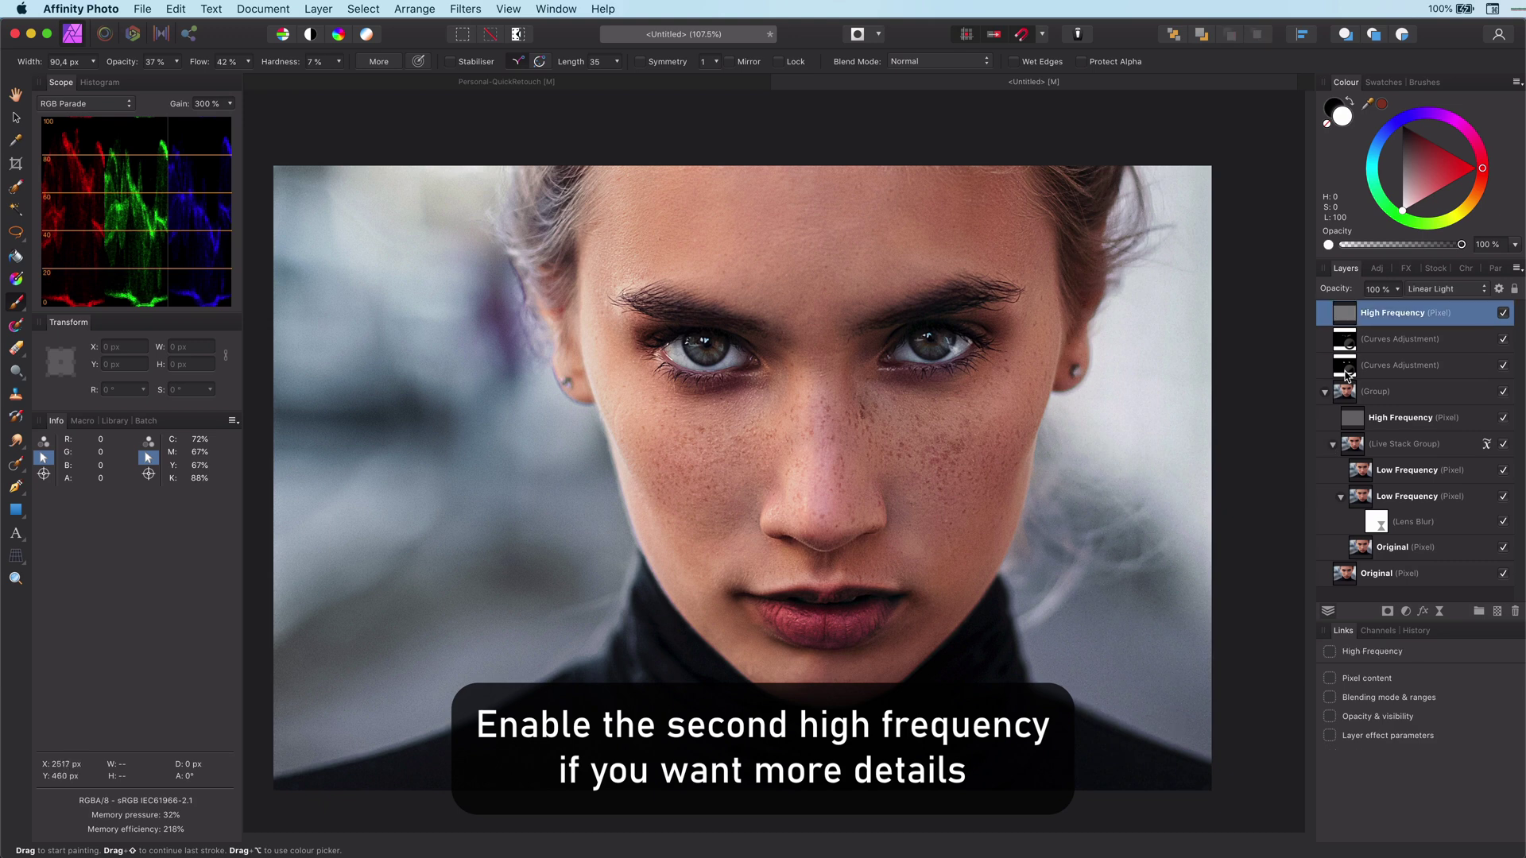
left_click(1348, 392, "shift")
key("super+g")
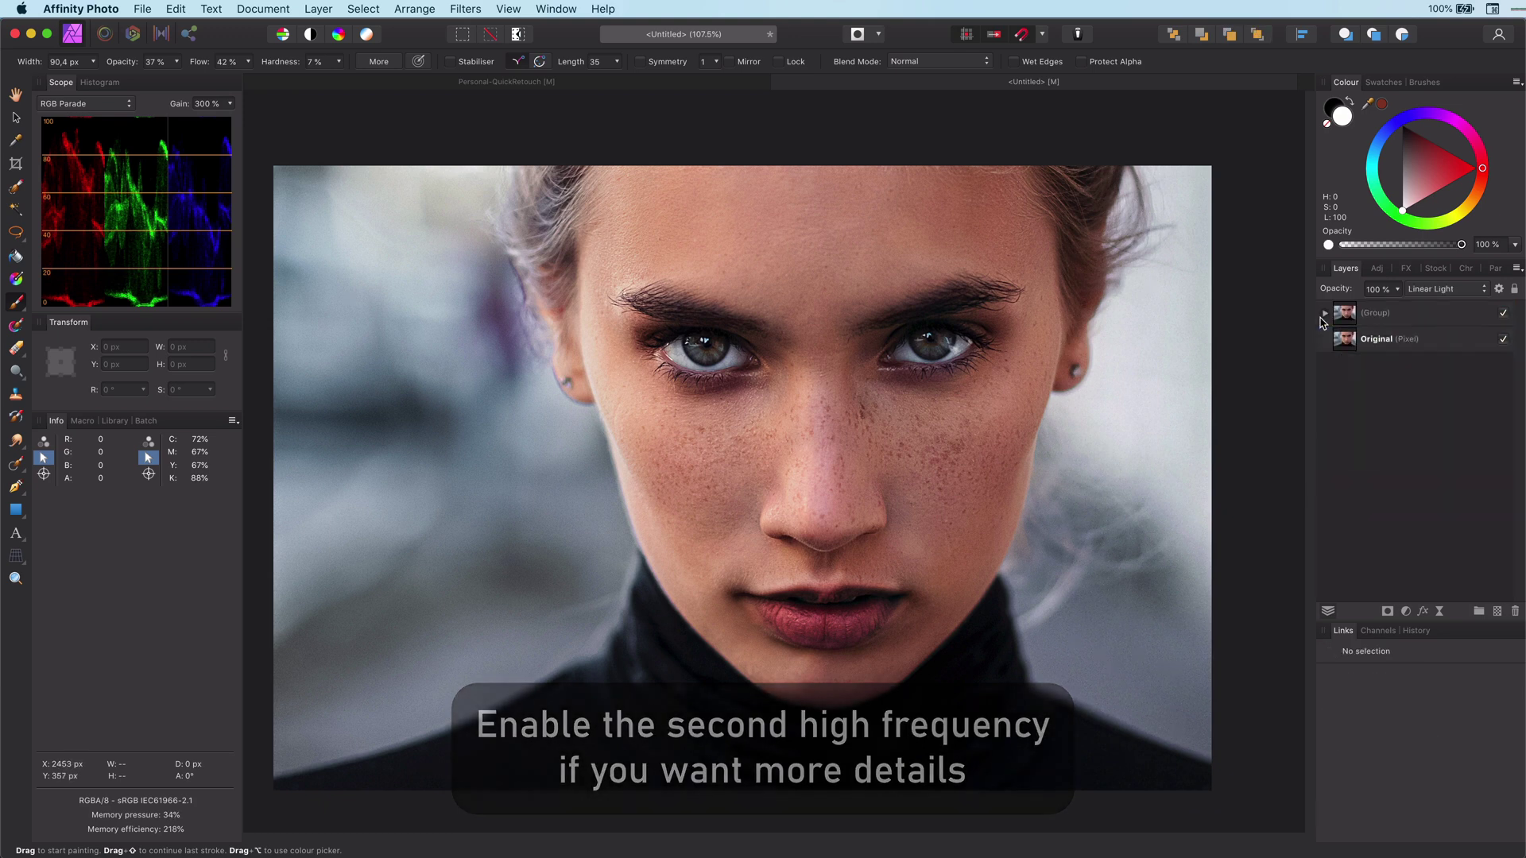
Set the top High Frequency layer's opacity to 33% and compare the retouch on and off.
left_click(1500, 315)
left_click(1500, 315)
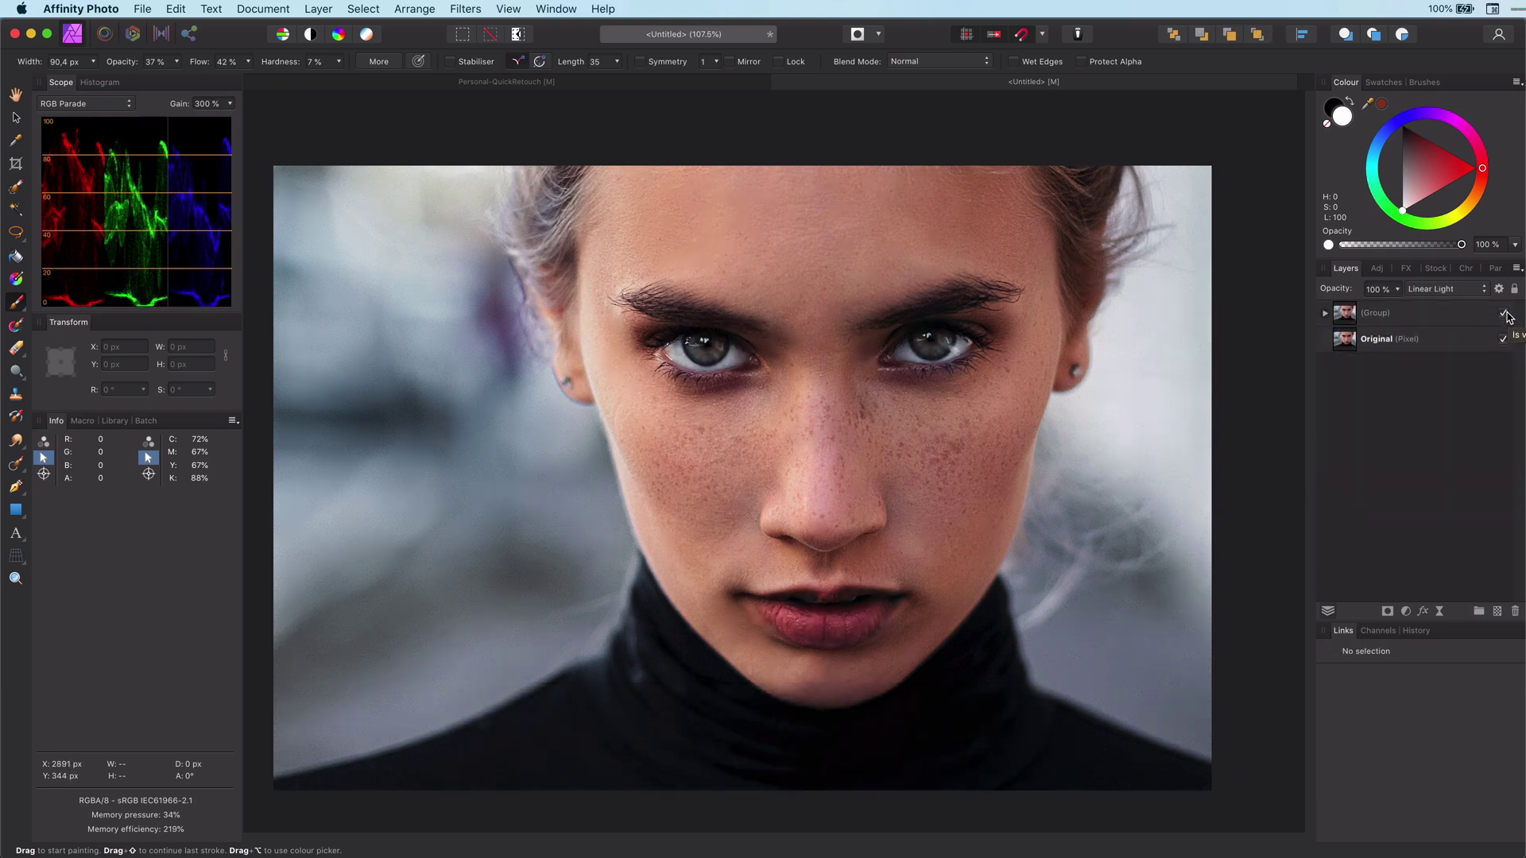
left_click(1325, 313)
left_click(1349, 342)
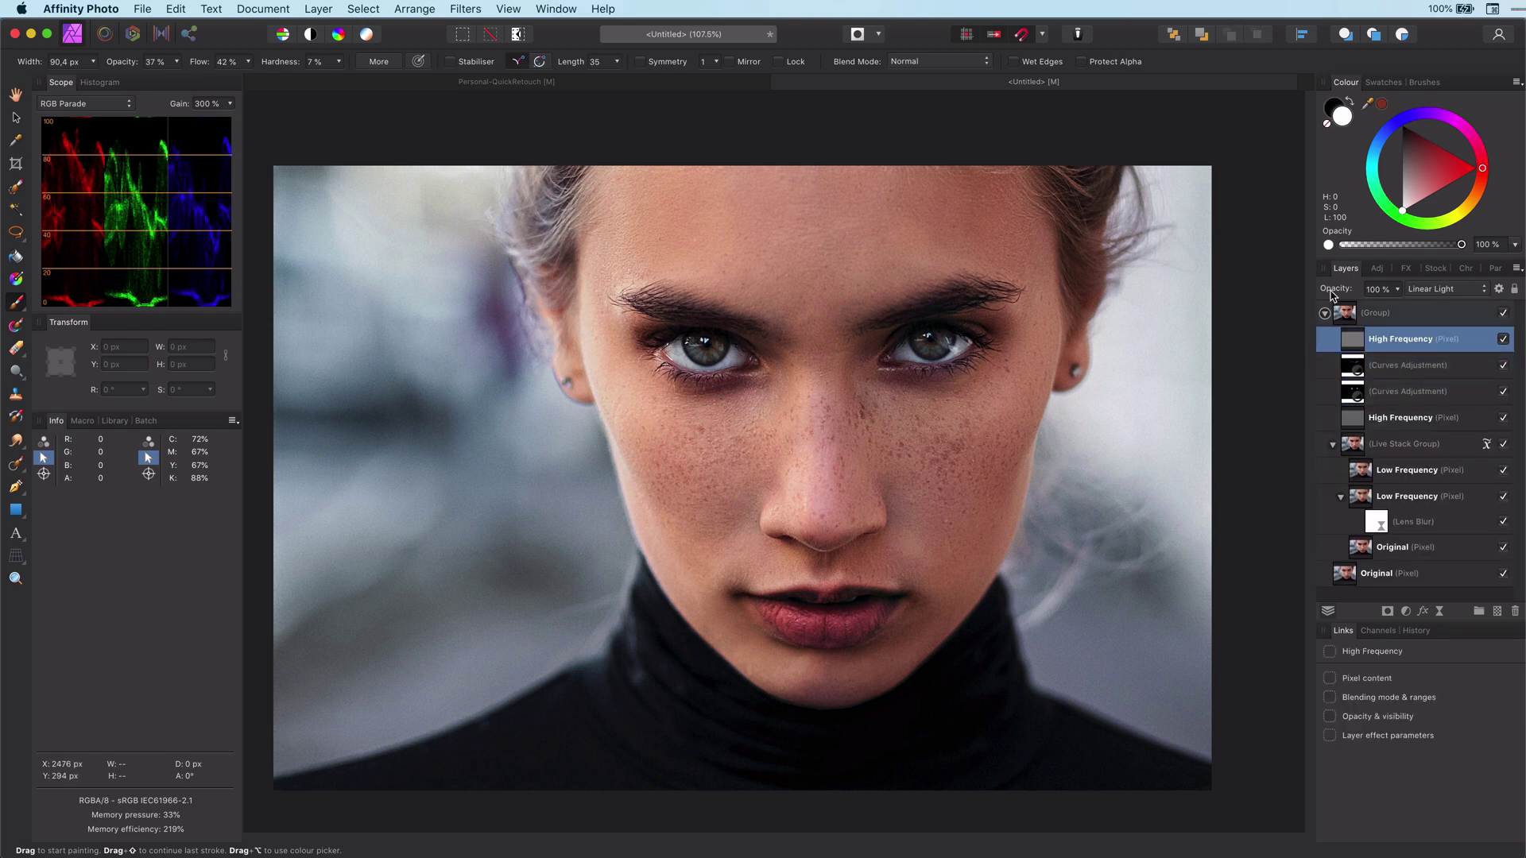
left_click_drag(1334, 297, 1298, 296)
left_click(1326, 313)
left_click(1326, 313)
scroll(923, 490, "up", 3)
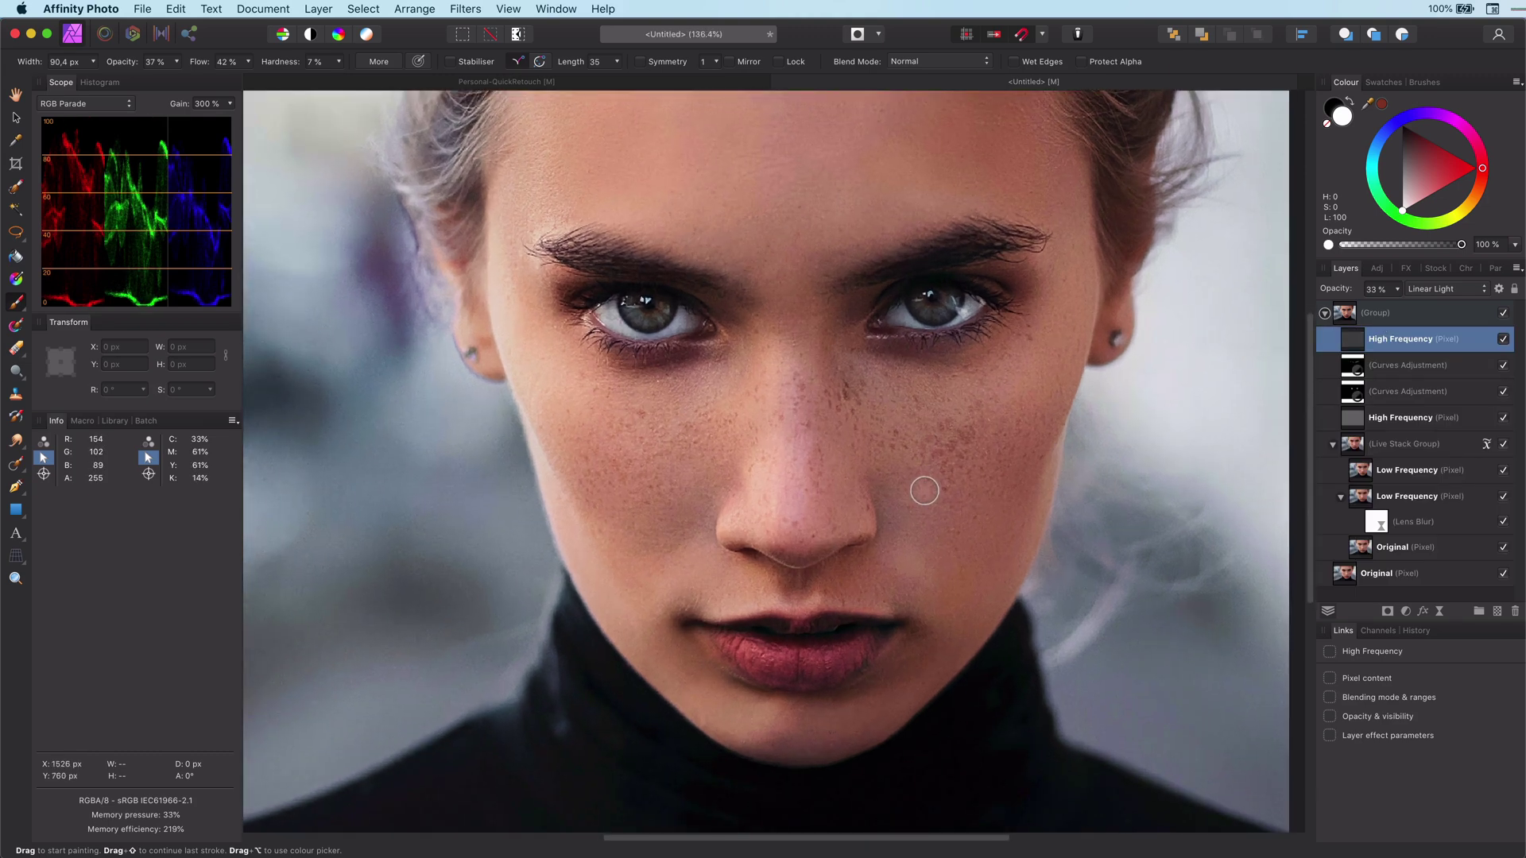
left_click(1503, 314)
left_click(1503, 314)
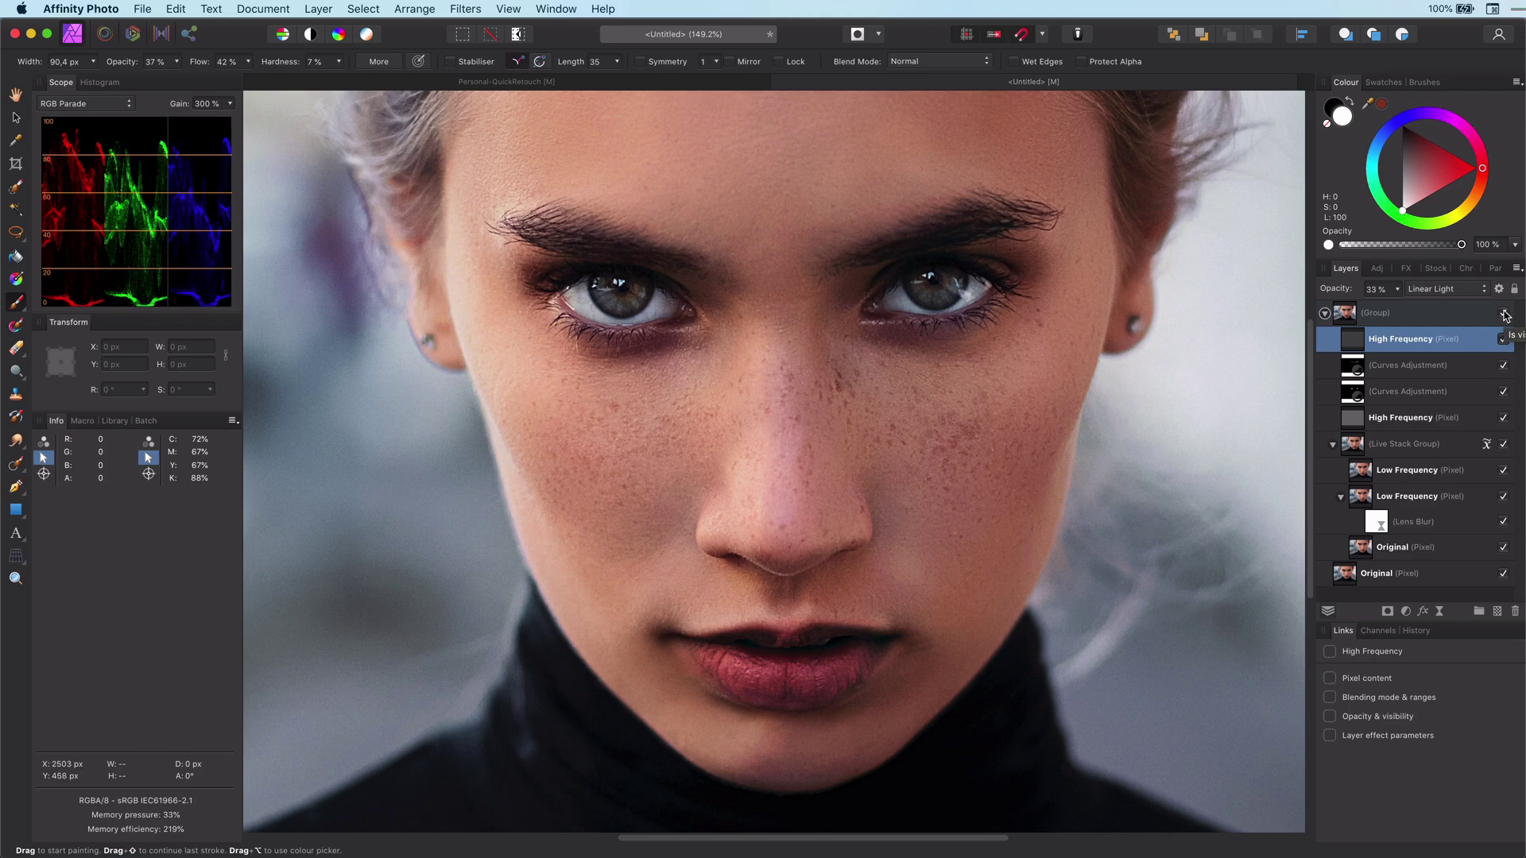
left_click(1504, 314)
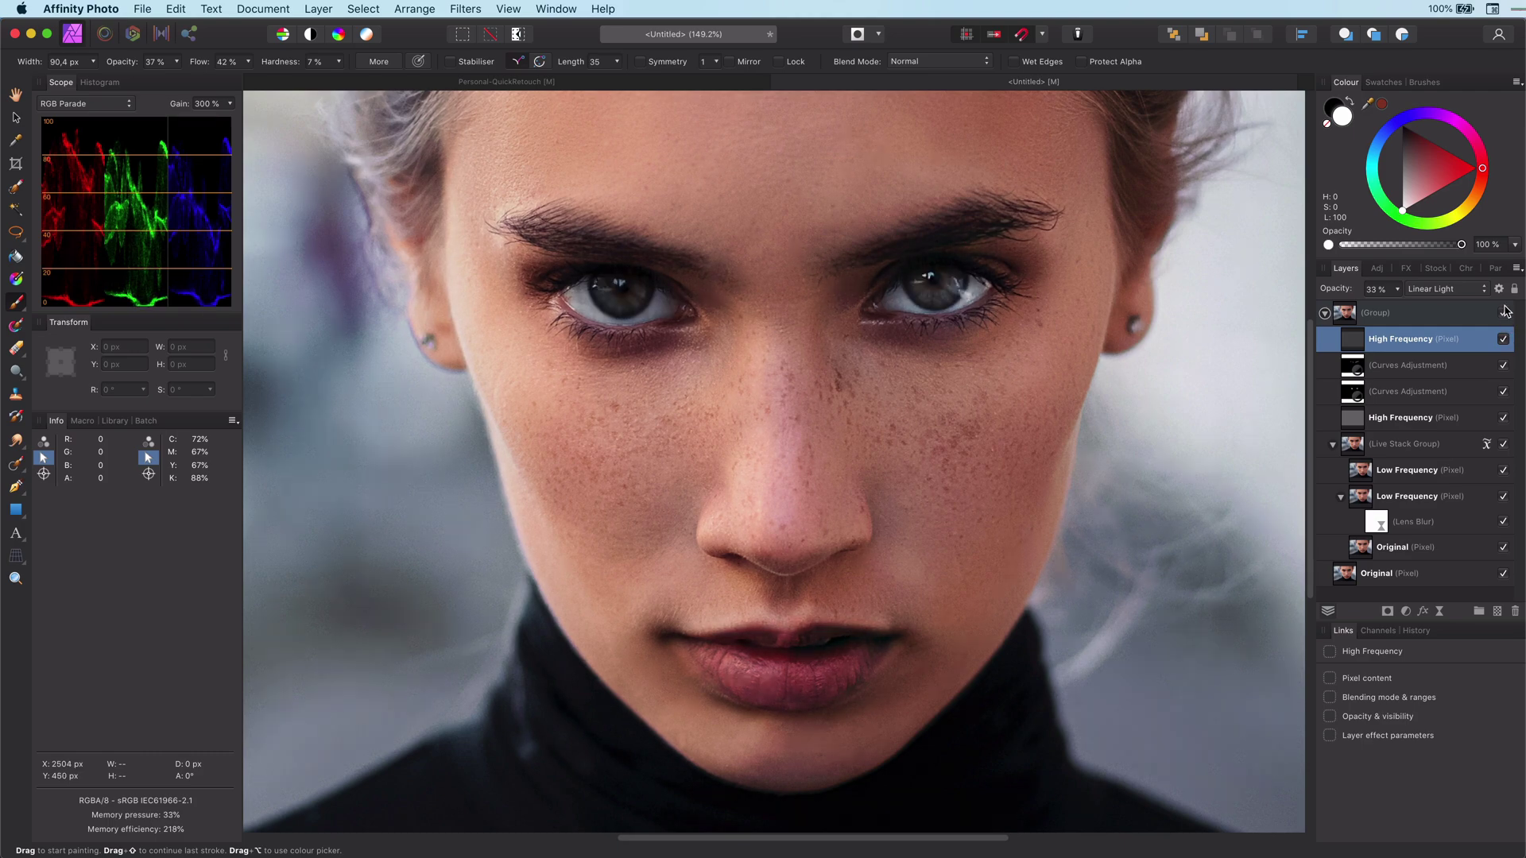